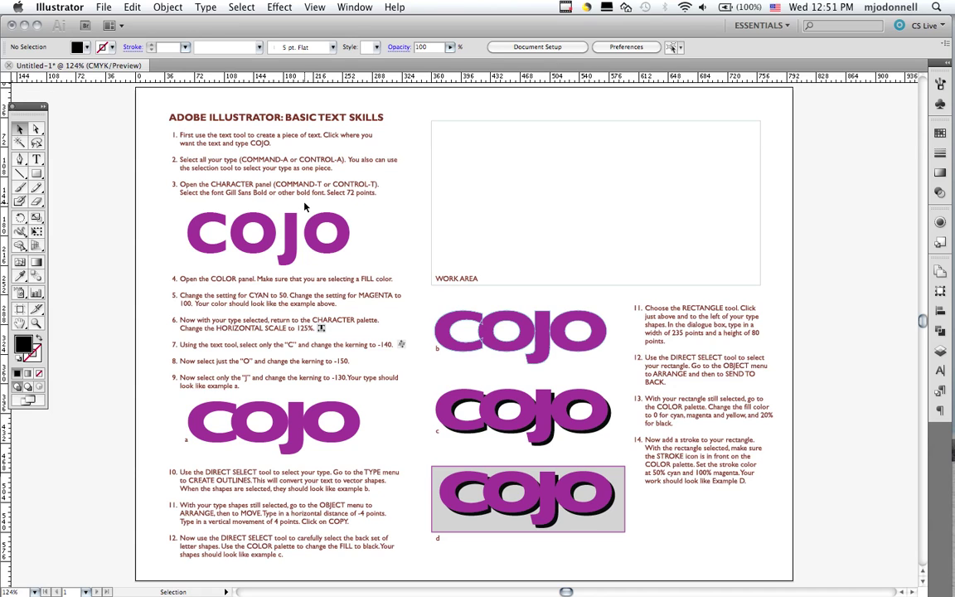
# Type sample text 'Text_01.ai' in the work area and enlarge it to 28 pt.
pyautogui.click(36, 159)
pyautogui.click(453, 175)
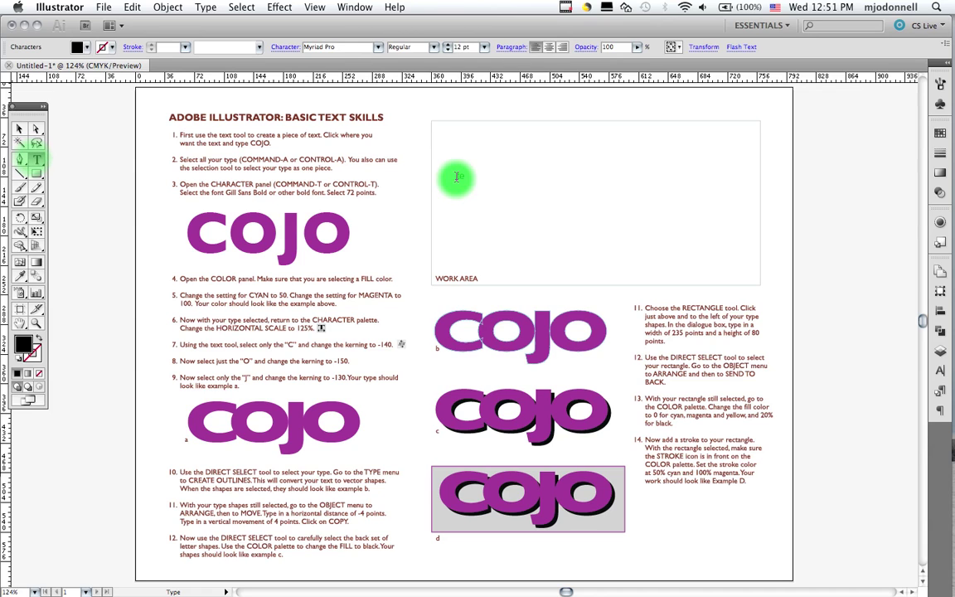
pyautogui.write('Text_')
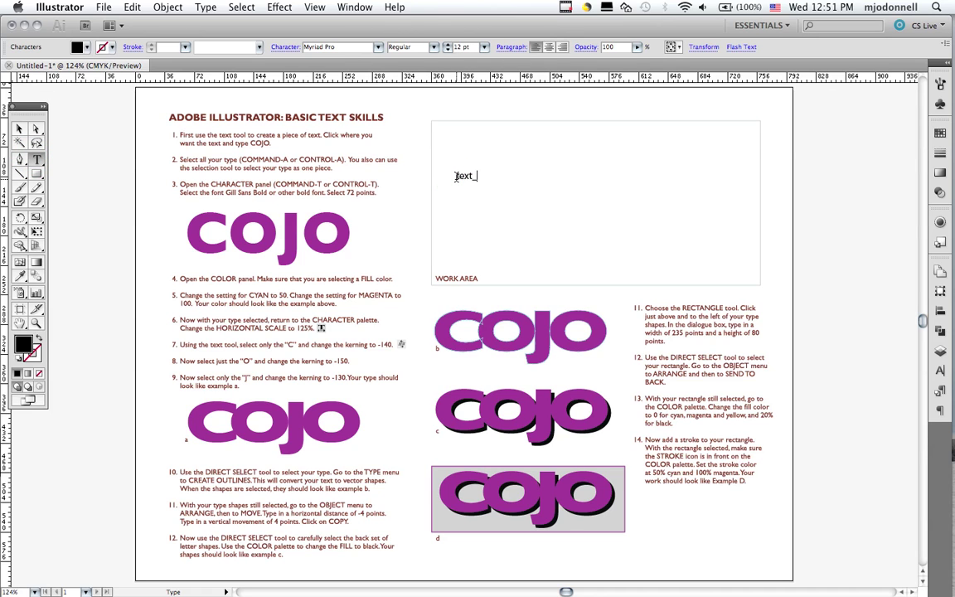
pyautogui.write('01.ait')
pyautogui.press('super+a')
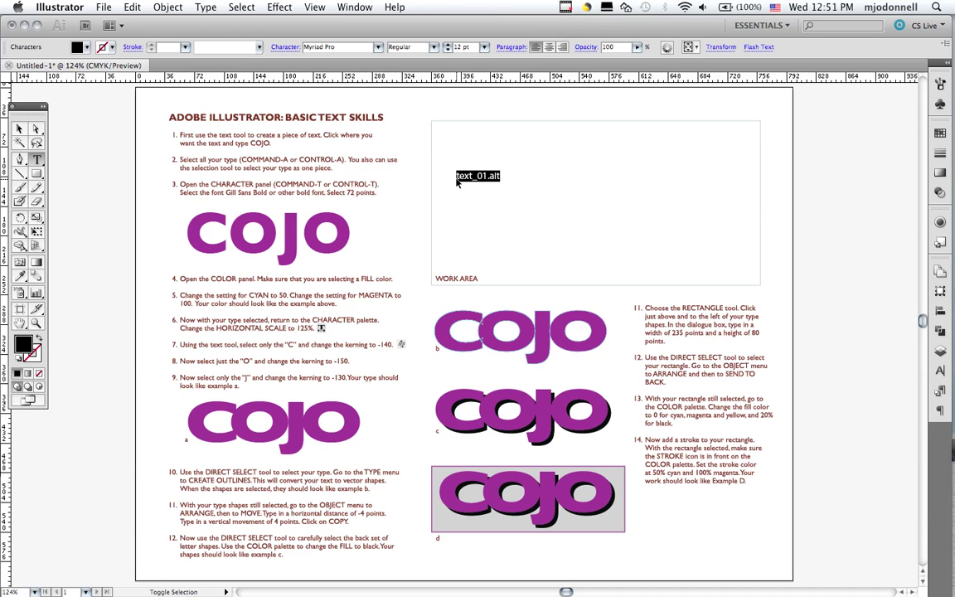
pyautogui.press('super+shift+period')
pyautogui.press('super+shift+period')
pyautogui.press('super+shift+period')
pyautogui.press('super+shift+period')
pyautogui.press('super+shift+period')
pyautogui.press('super+shift+period')
pyautogui.press('super+shift+period')
pyautogui.press('super+shift+period')
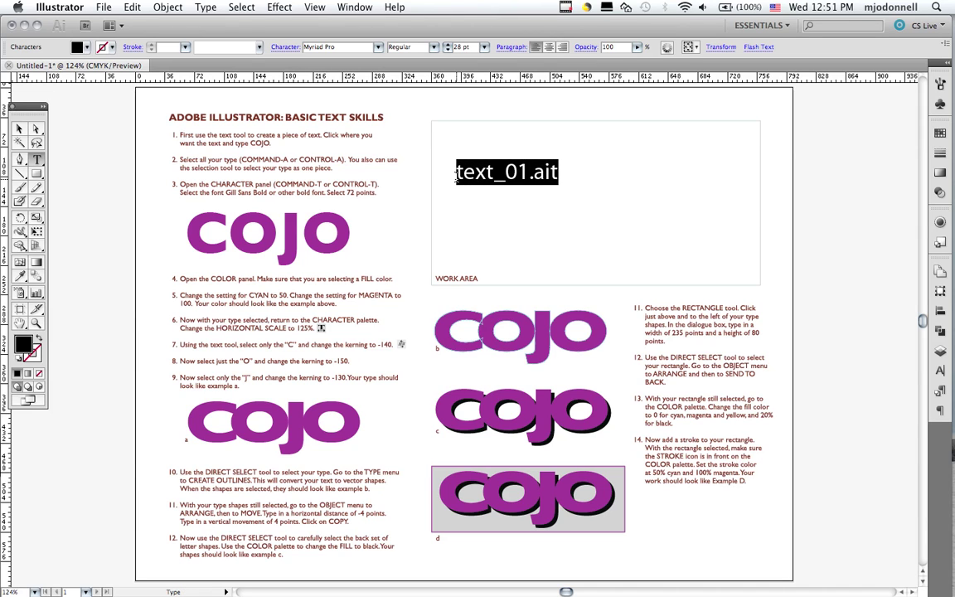
pyautogui.click(477, 176)
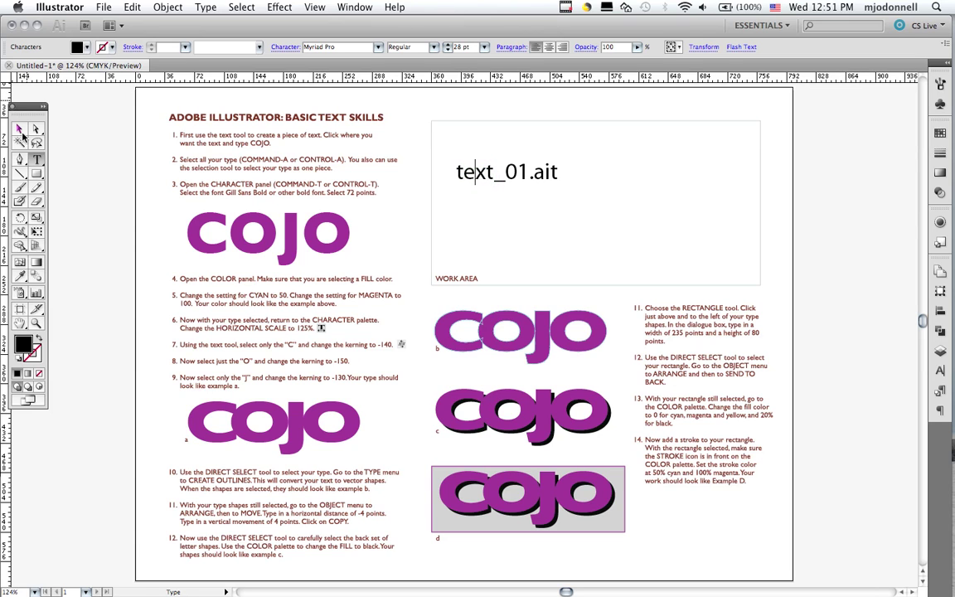
# Select the sample text object and delete it.
pyautogui.click(20, 130)
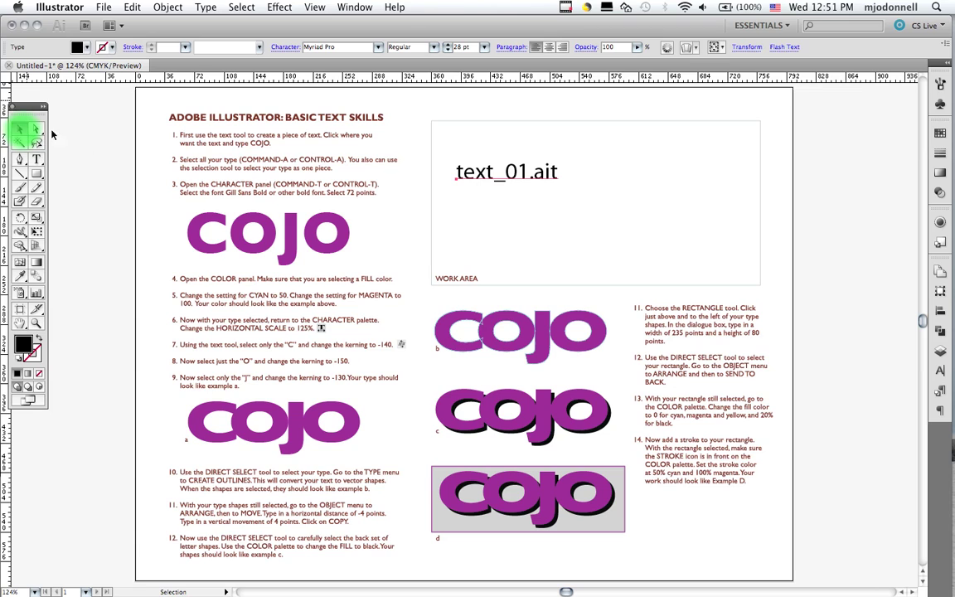
pyautogui.click(467, 180)
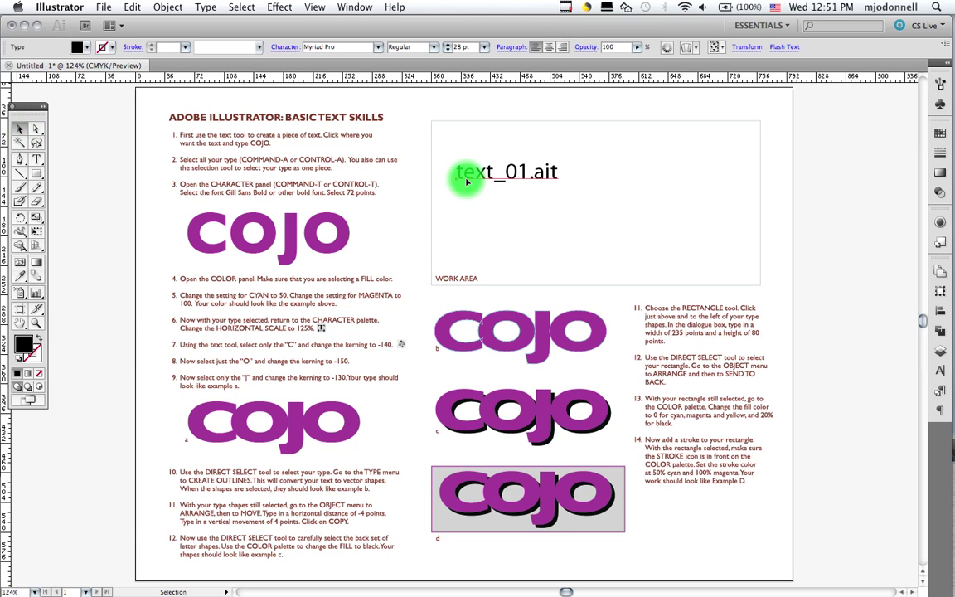
pyautogui.press('Delete')
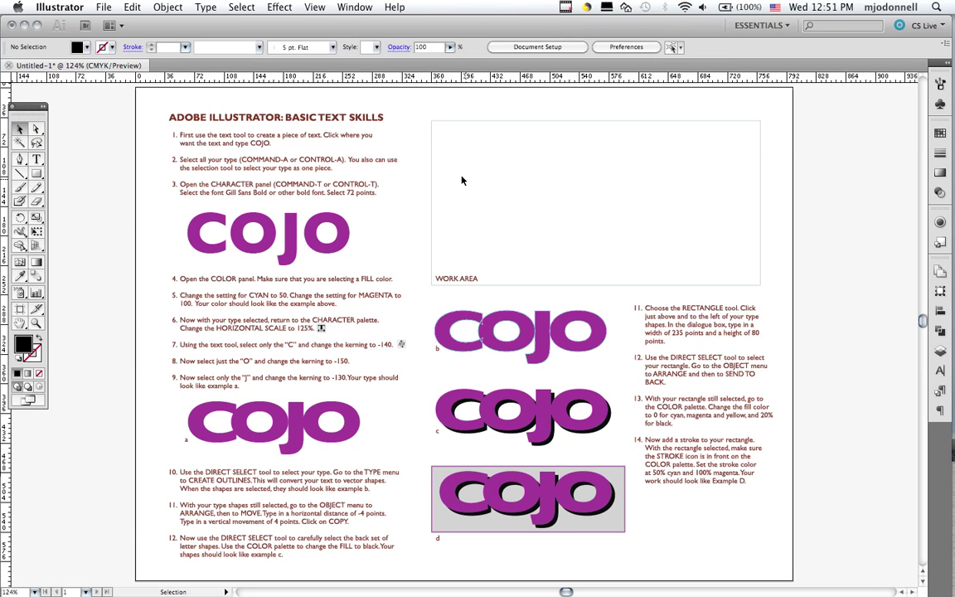
# Zoom in so the WORK AREA box fills the window, then pick the Type tool.
pyautogui.press('z')
pyautogui.moveTo(424, 114); pyautogui.dragTo(687, 308)
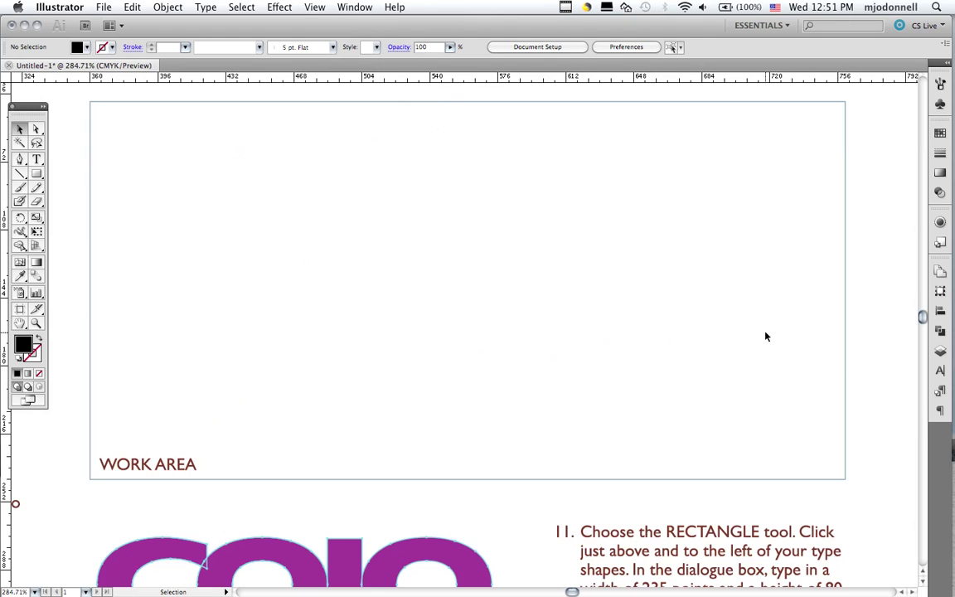
pyautogui.click(36, 162)
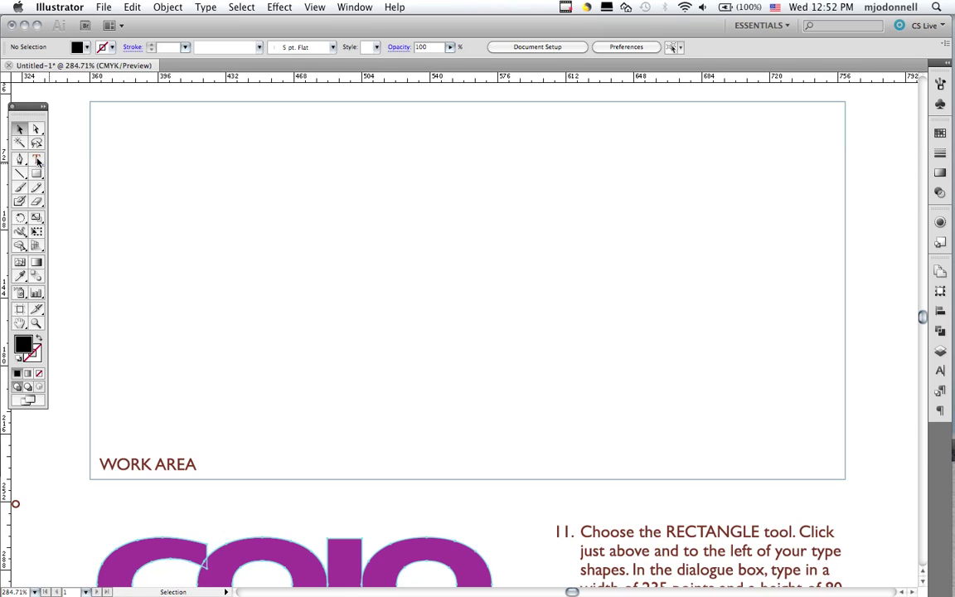
pyautogui.click(36, 161)
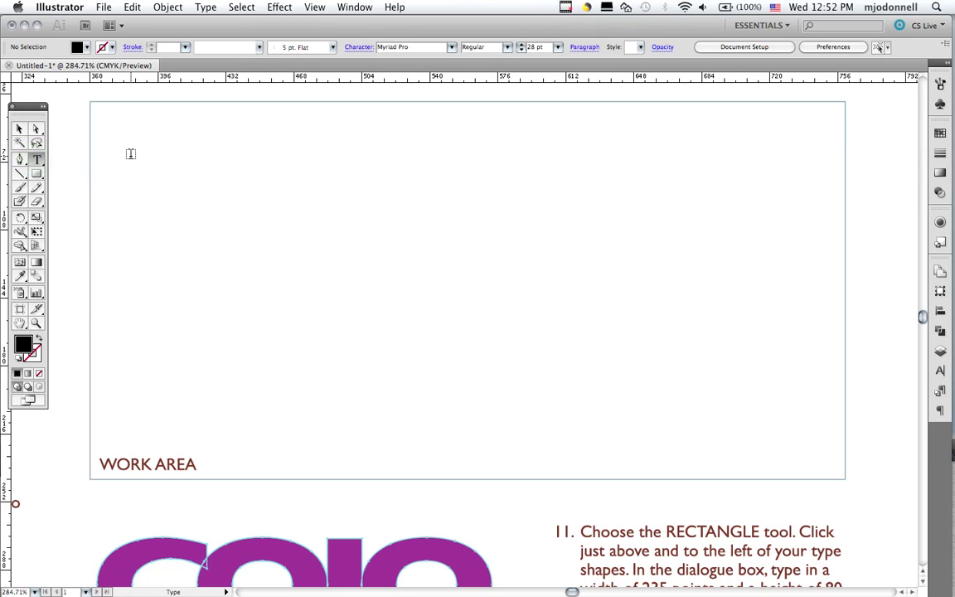
pyautogui.moveTo(240, 126); pyautogui.dragTo(526, 429)
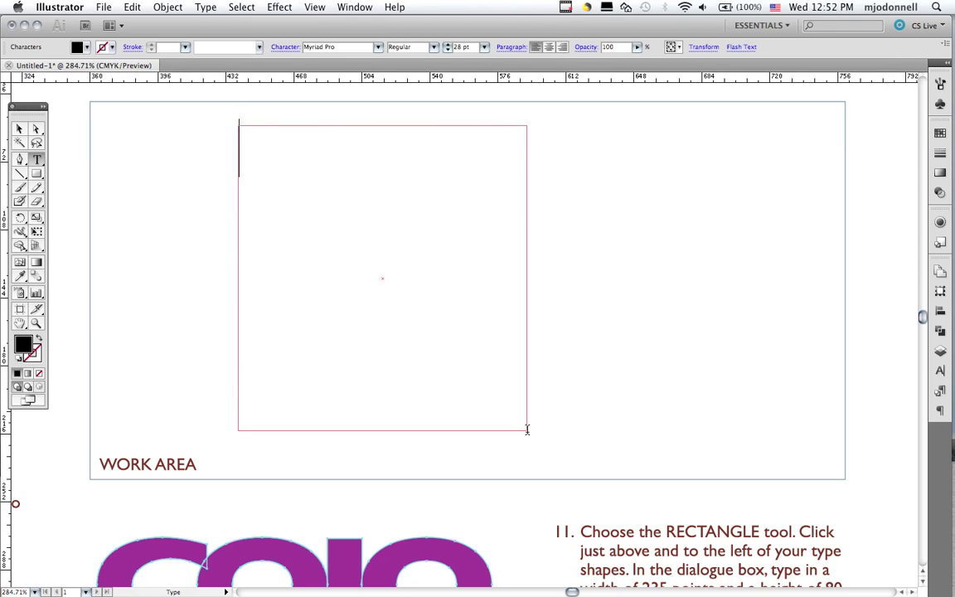
pyautogui.press('Escape')
pyautogui.press('super+v')
pyautogui.press('super+v')
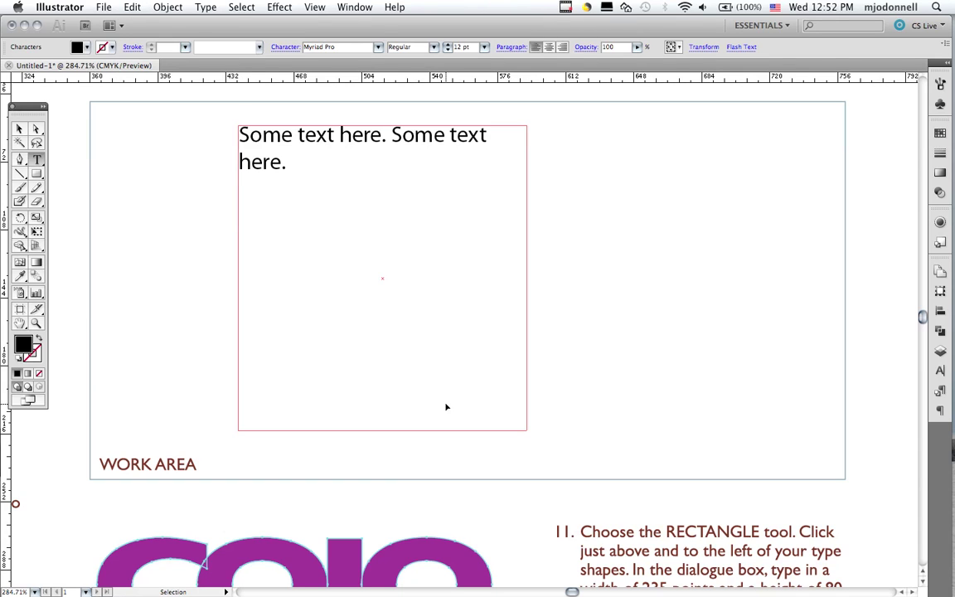
pyautogui.press('super+v')
pyautogui.press('super+v')
pyautogui.press('super+v')
pyautogui.press('super+v')
pyautogui.press('super+v')
pyautogui.press('super+v')
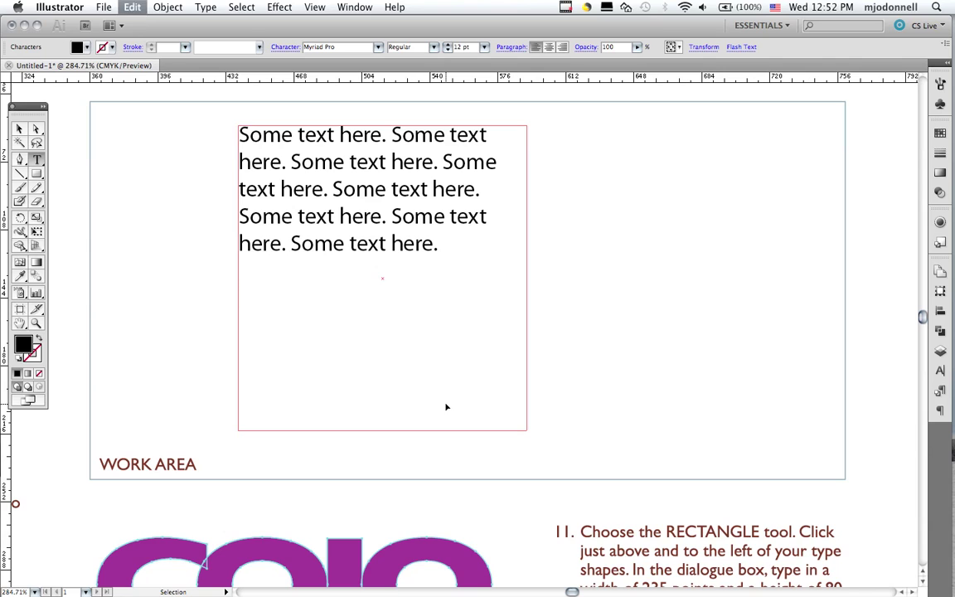
pyautogui.press('super+v')
pyautogui.press('super+v')
pyautogui.press('super+v')
pyautogui.press('super+v')
pyautogui.press('super+v')
pyautogui.press('super+v')
pyautogui.press('super+v')
pyautogui.press('super+v')
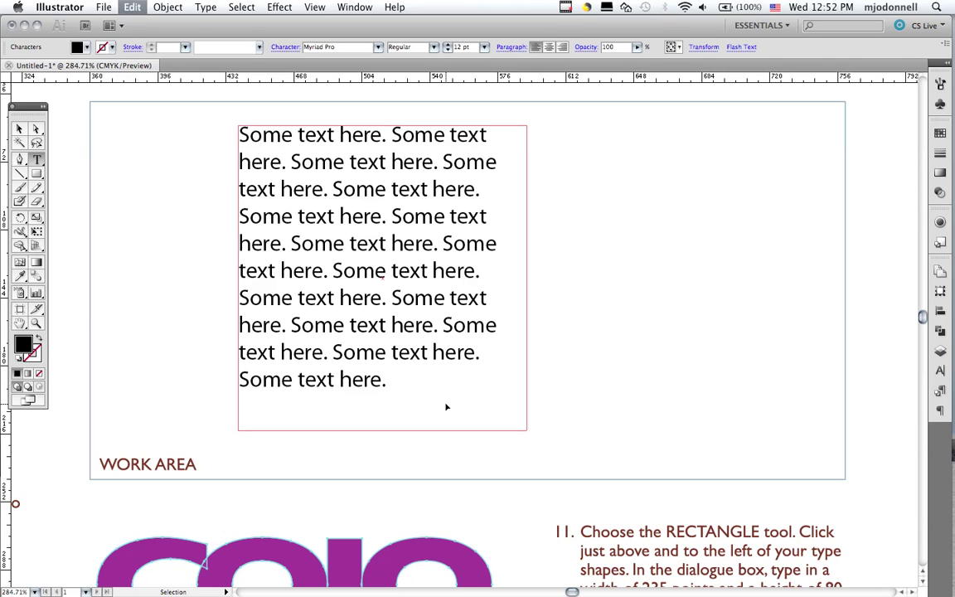
pyautogui.press('super+v')
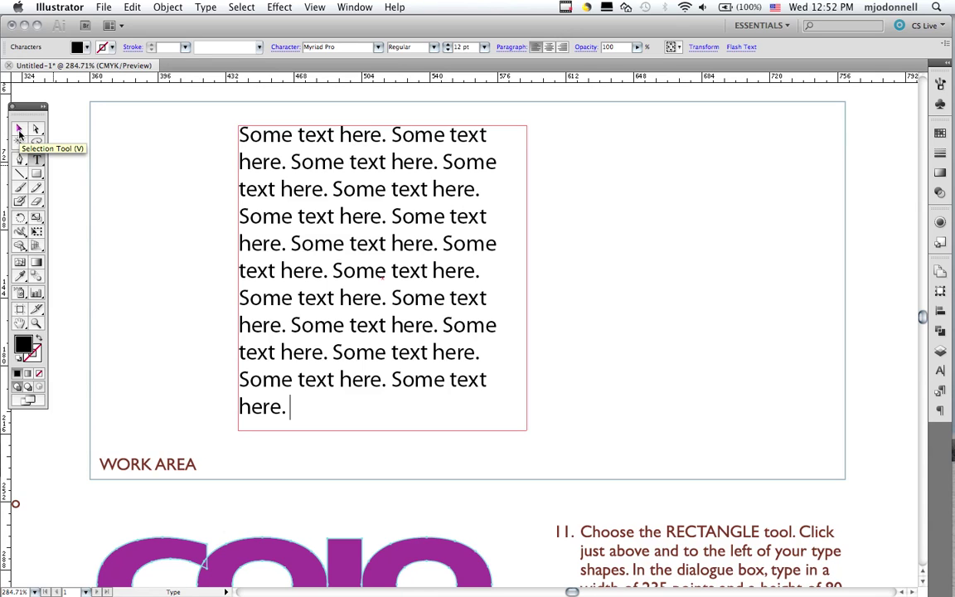
pyautogui.click(19, 130)
pyautogui.press('Delete')
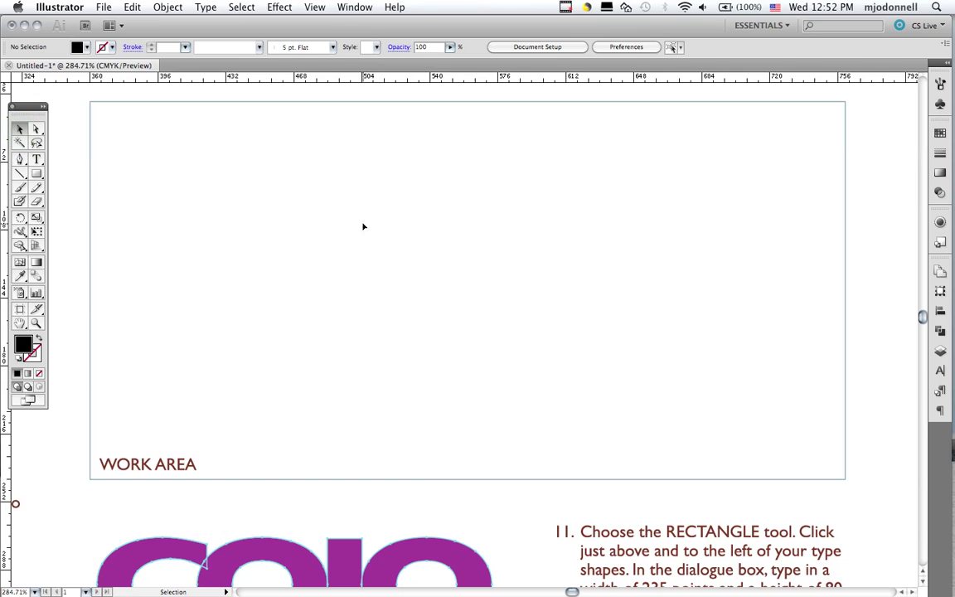
pyautogui.click(35, 158)
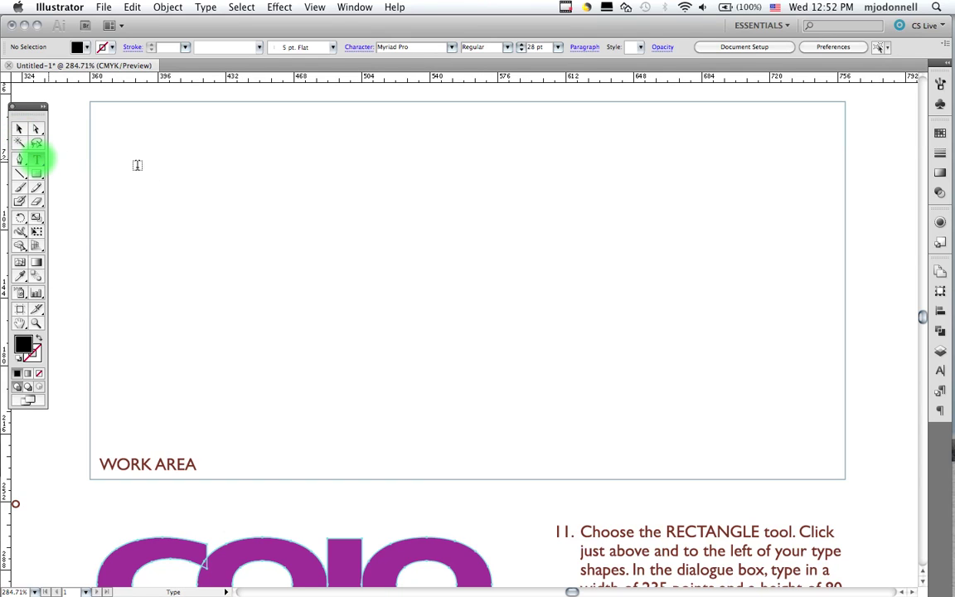
pyautogui.click(307, 233)
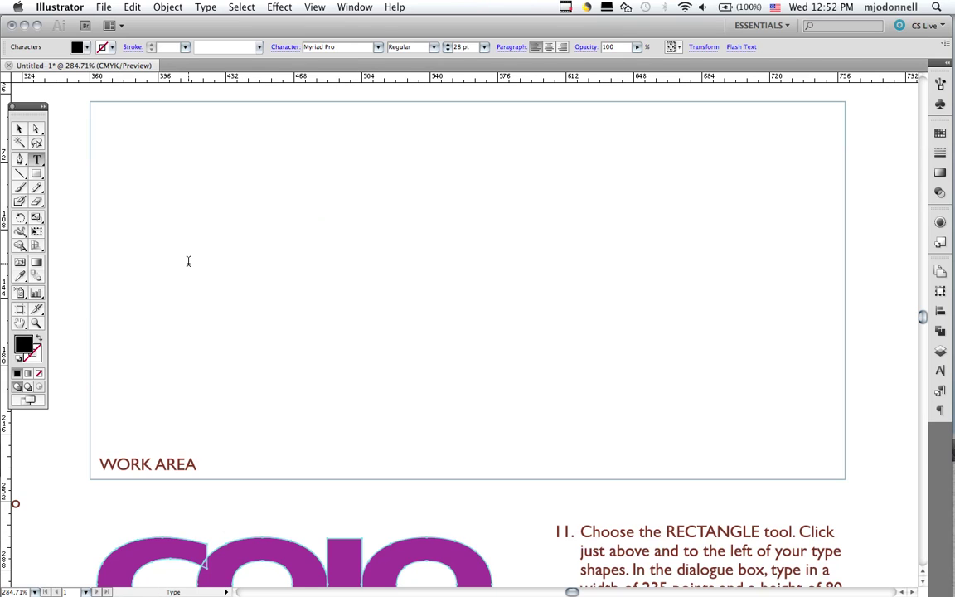
pyautogui.write('Some text here. Some text here. Some text here. Some text here.')
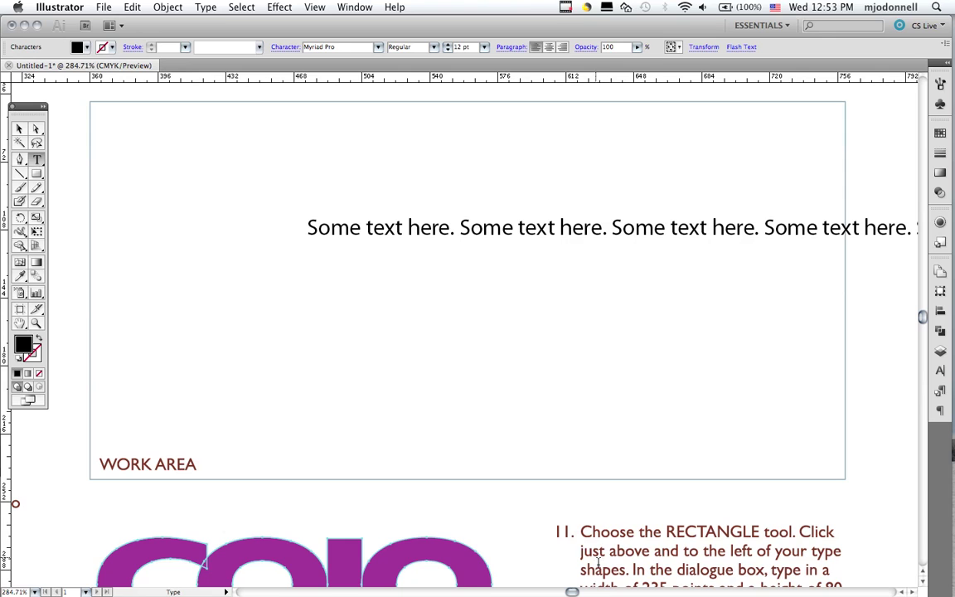
pyautogui.moveTo(573, 590); pyautogui.dragTo(764, 591)
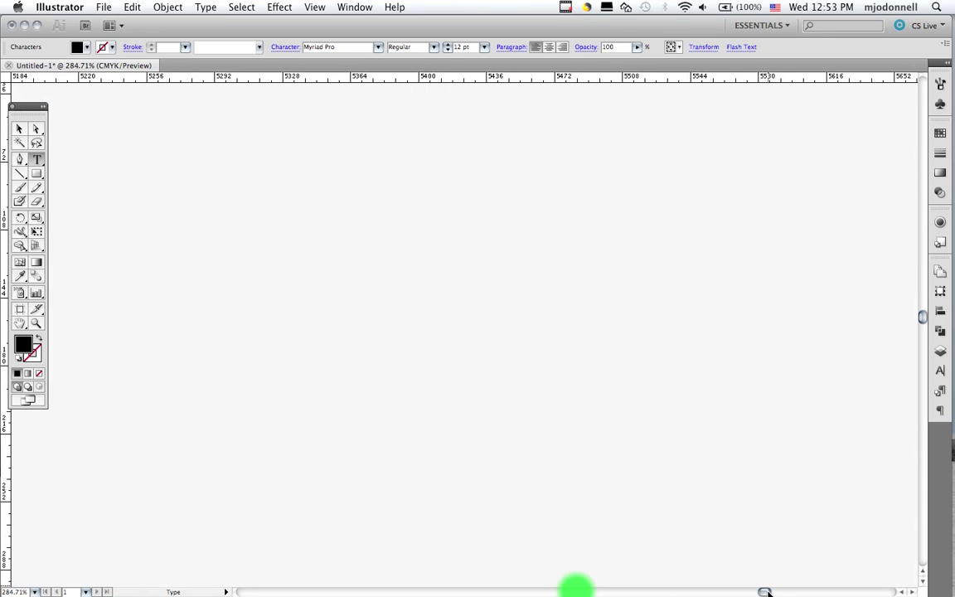
pyautogui.press('super+z')
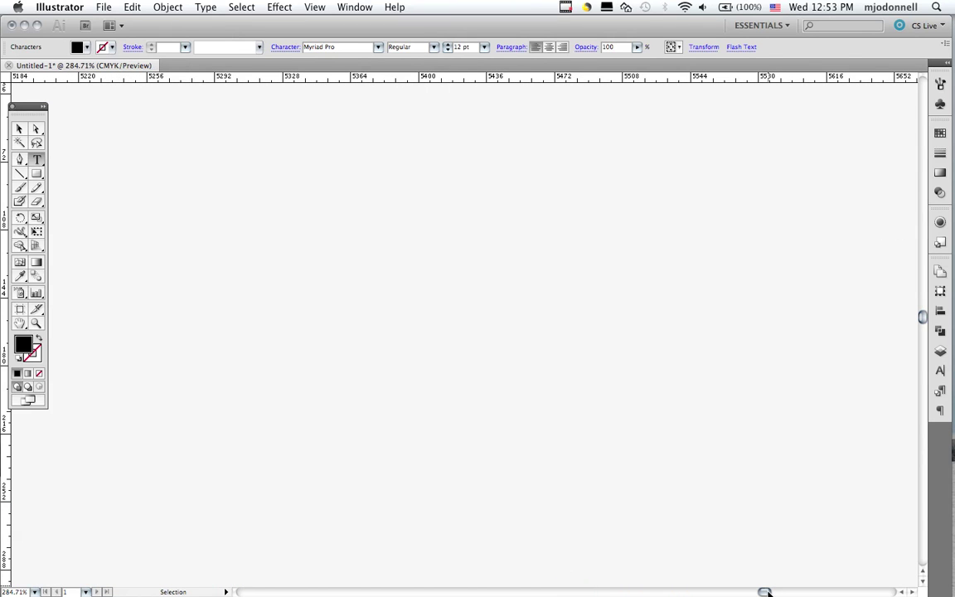
pyautogui.moveTo(761, 591); pyautogui.dragTo(567, 576)
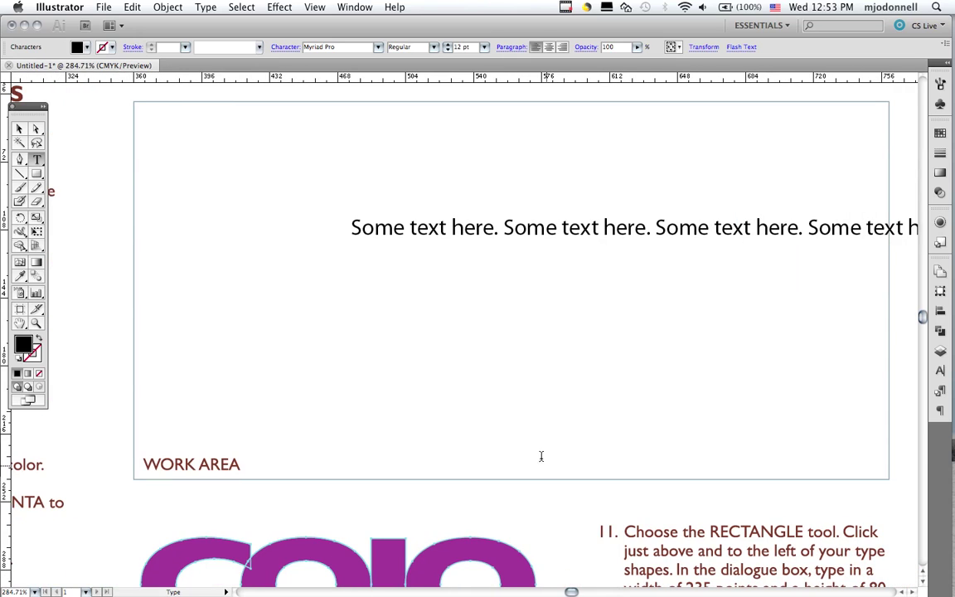
pyautogui.click(18, 129)
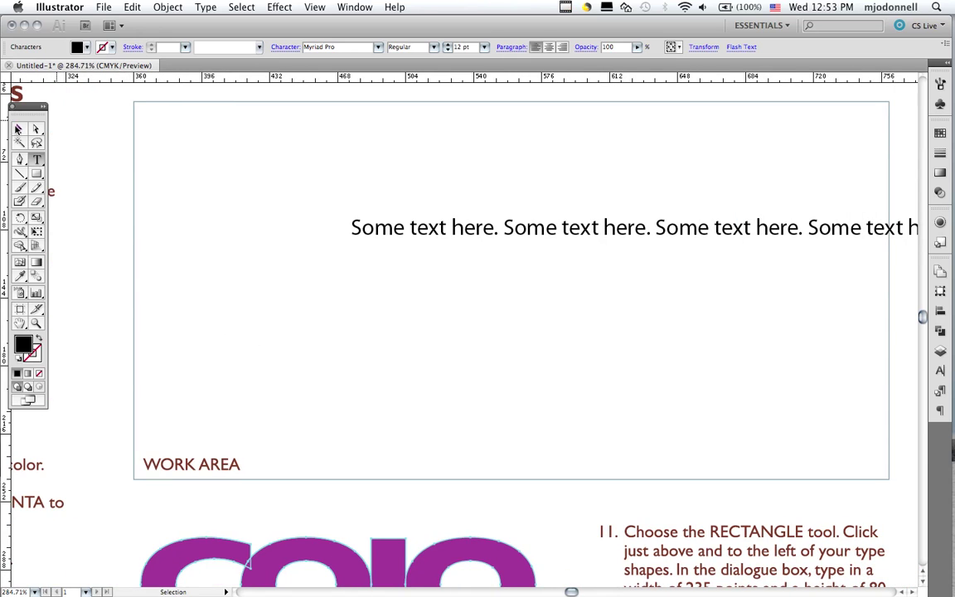
pyautogui.click(18, 129)
pyautogui.click(445, 233)
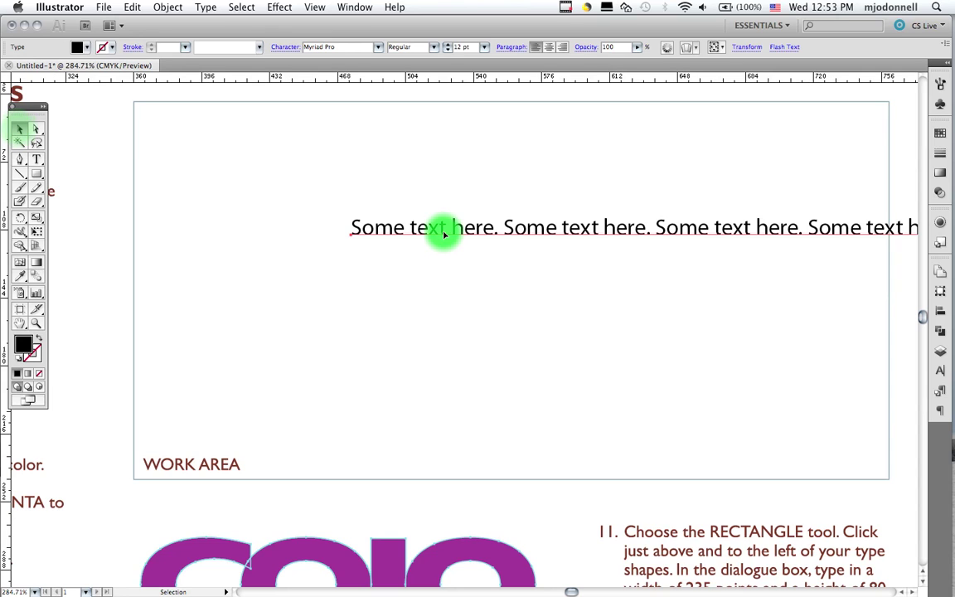
pyautogui.press('Delete')
# Type COJO near the middle of the work area and select all of its text.
pyautogui.click(37, 159)
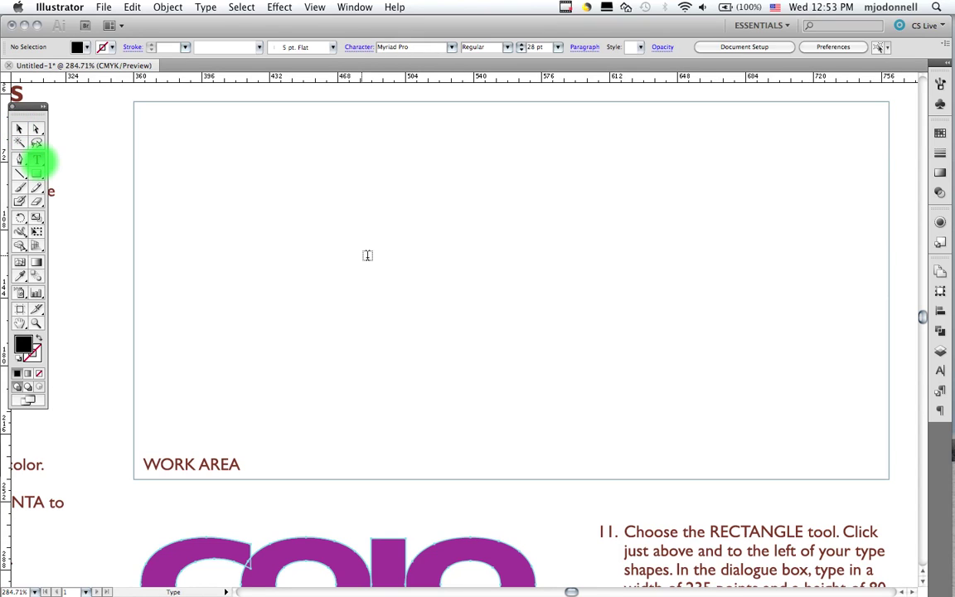
pyautogui.click(381, 259)
pyautogui.write('COJO')
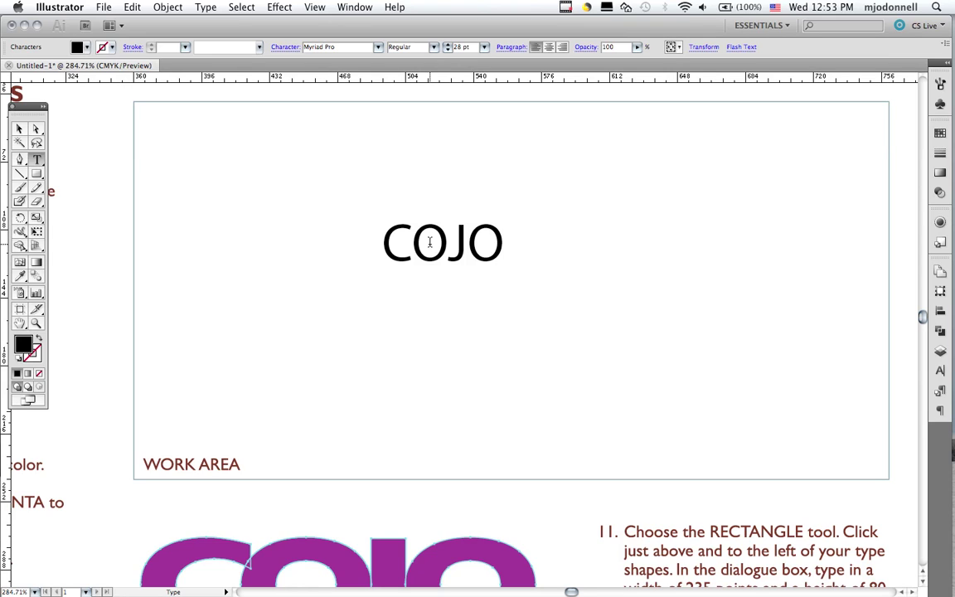
pyautogui.press('super')
pyautogui.press('super+a')
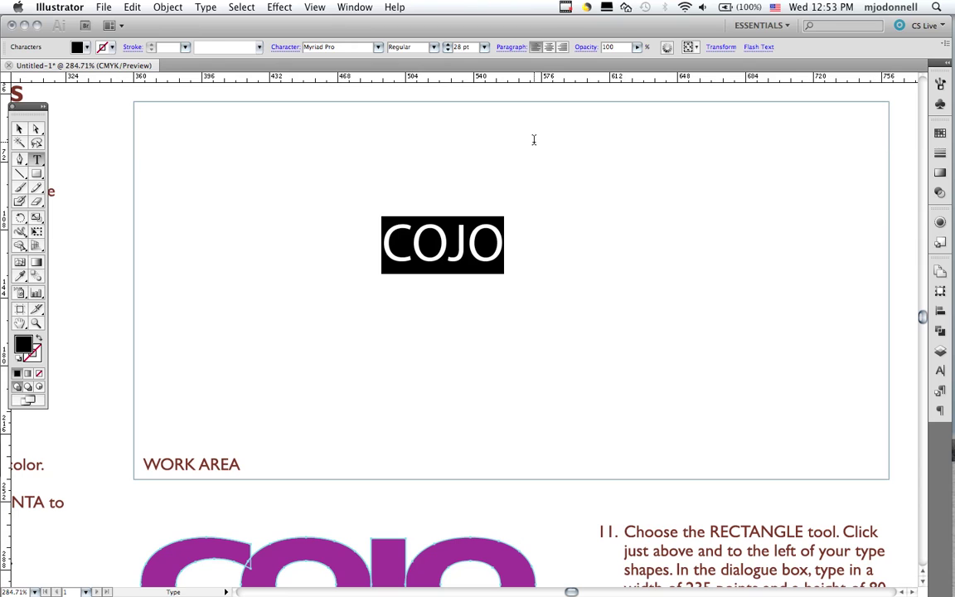
pyautogui.press('super')
pyautogui.click(350, 11)
pyautogui.moveTo(361, 471)
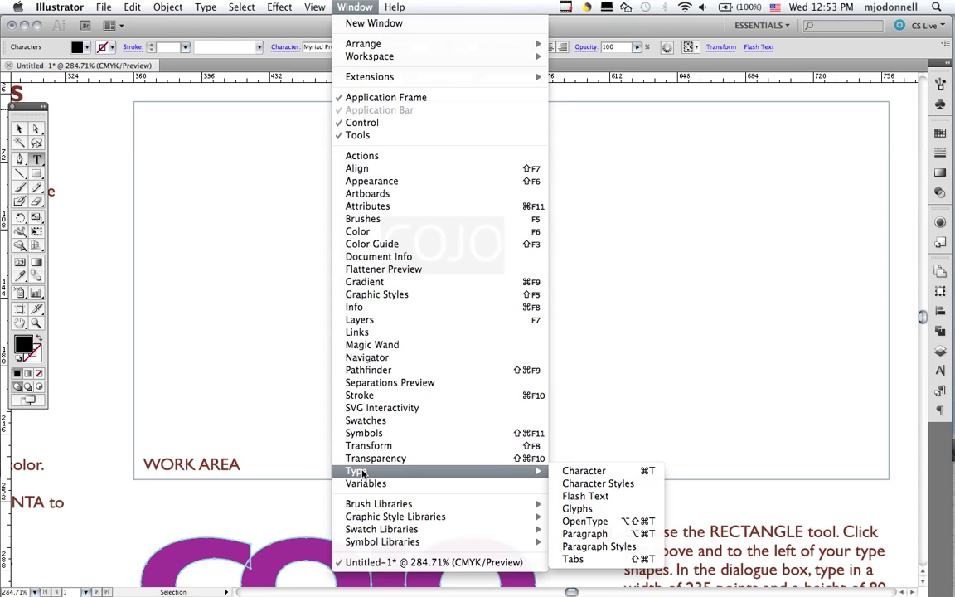
# In the Character panel, change COJO's font from Myriad Pro to Gill Sans Bold.
pyautogui.click(572, 472)
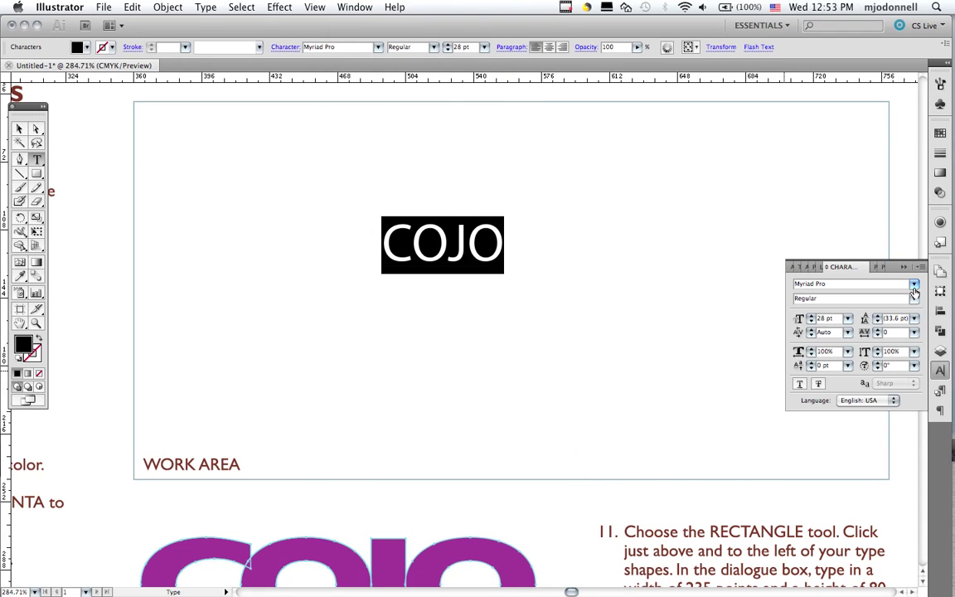
pyautogui.click(914, 284)
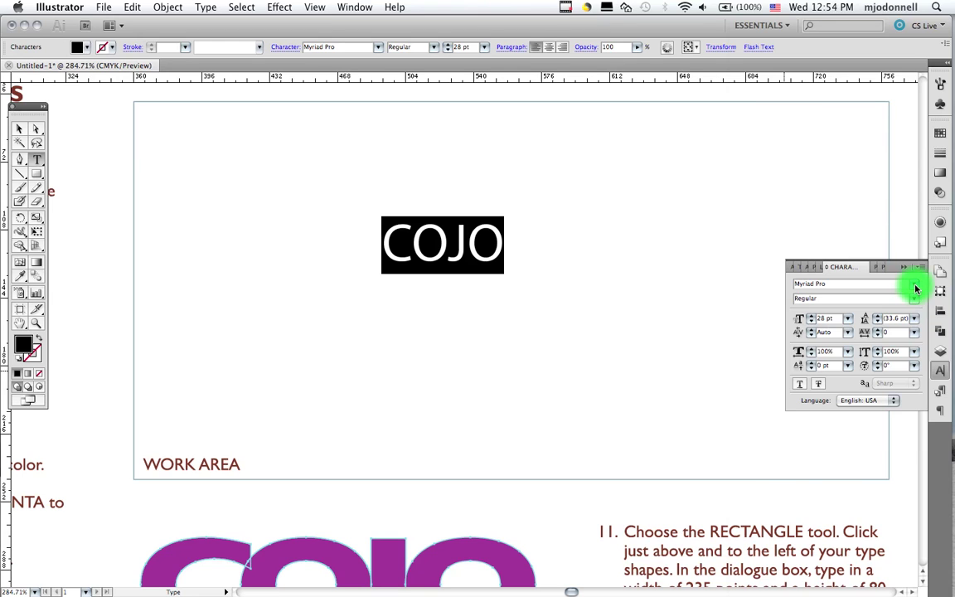
pyautogui.moveTo(915, 253)
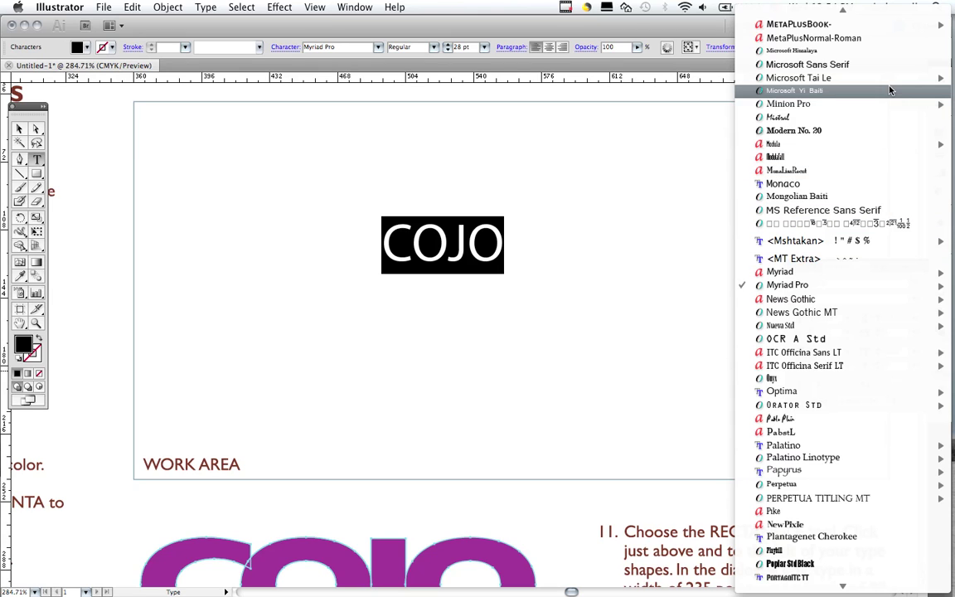
pyautogui.scroll(5, 873, 51)
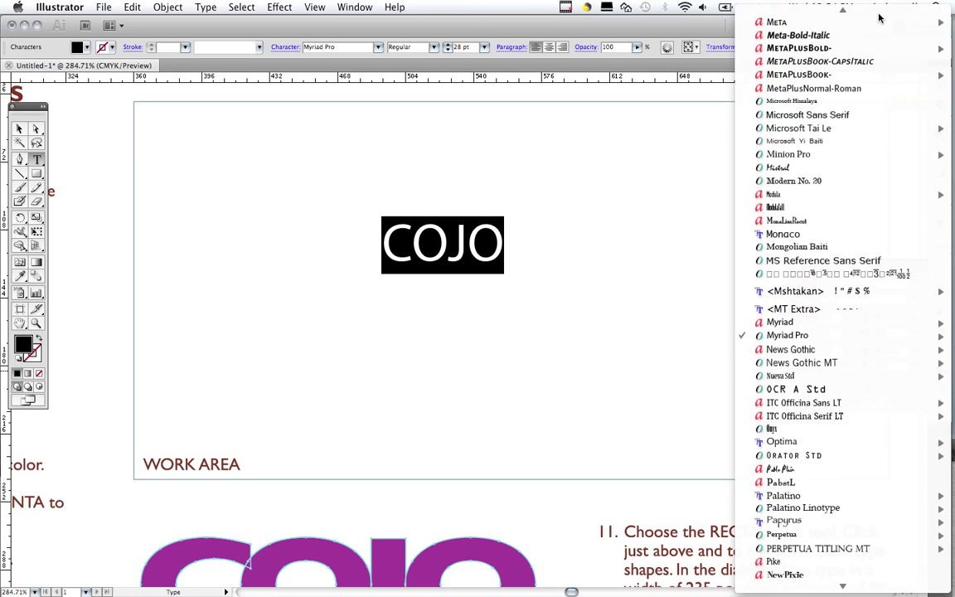
pyautogui.scroll(5, 862, 15)
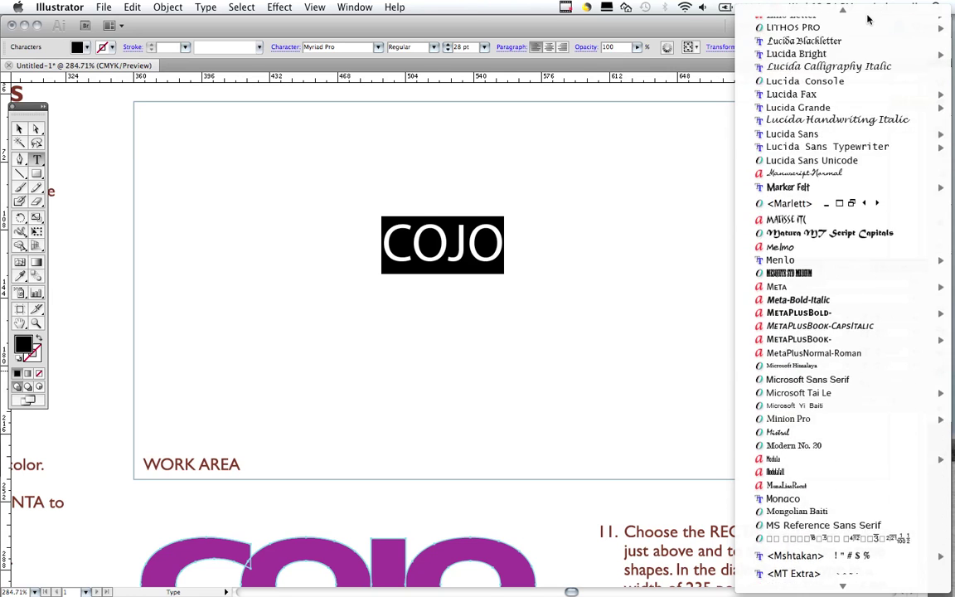
pyautogui.scroll(10, 866, 12)
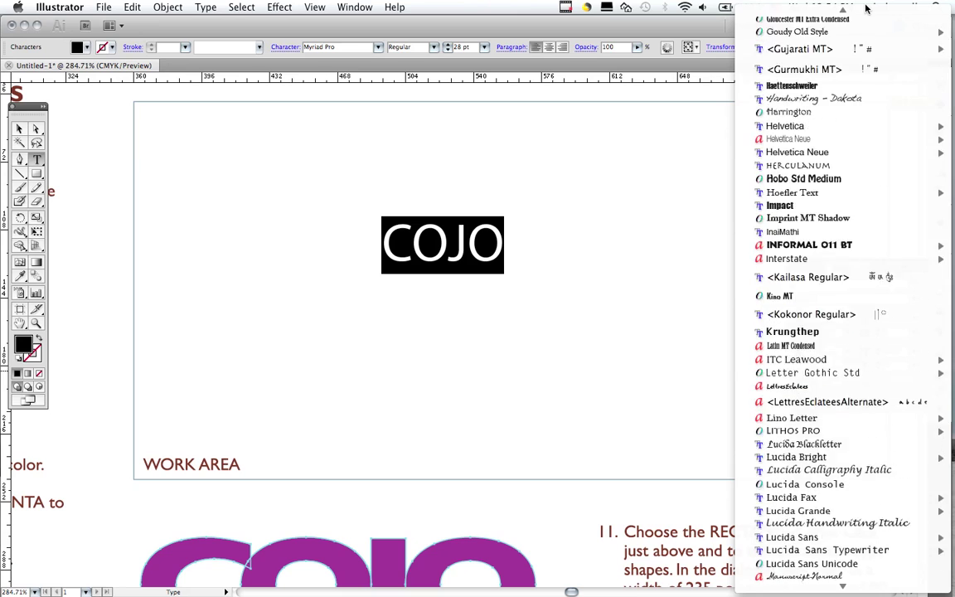
pyautogui.scroll(3, 866, 8)
pyautogui.moveTo(835, 191)
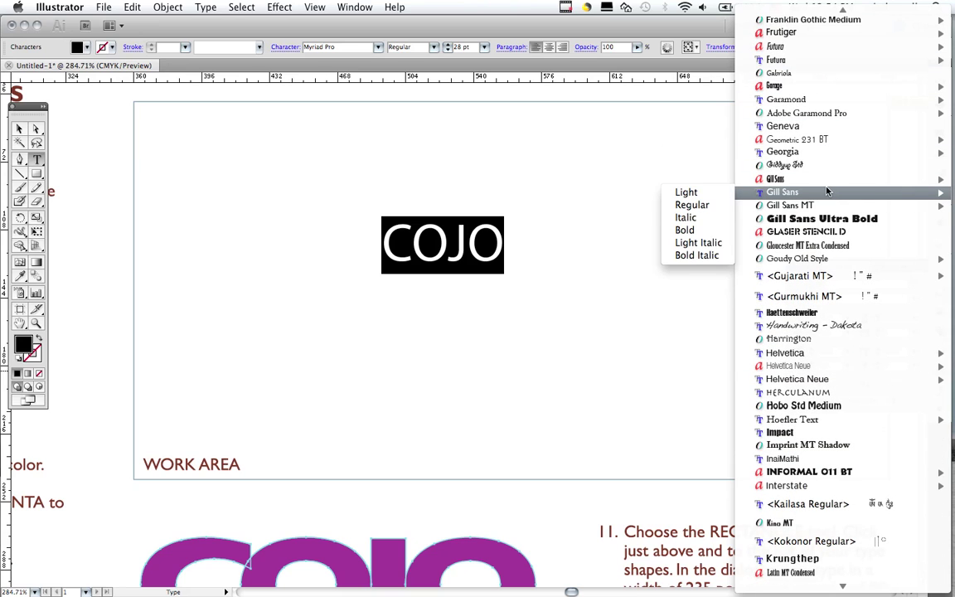
pyautogui.click(688, 230)
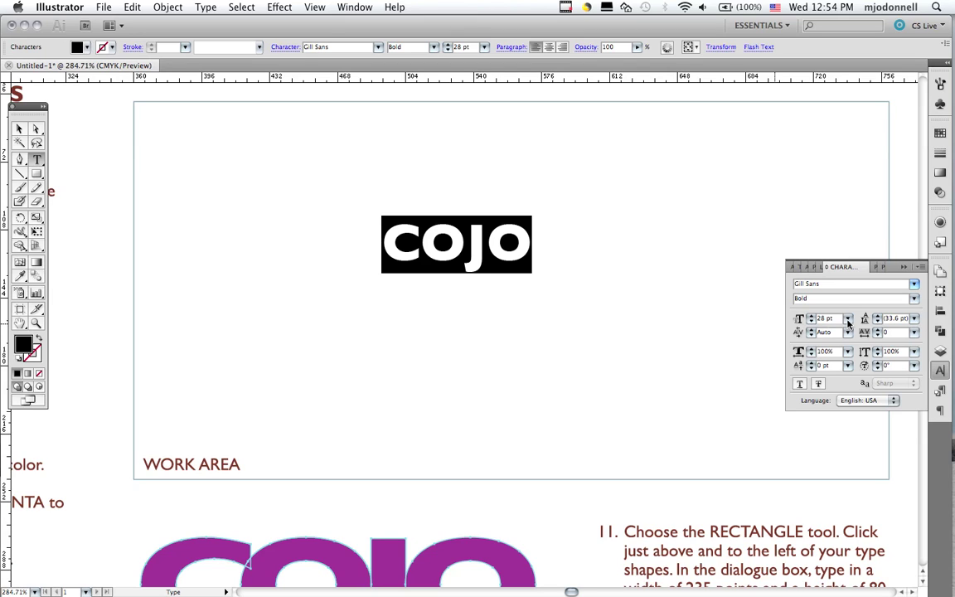
# Enlarge COJO to 72 pt and drag it down and left toward the work area centre.
pyautogui.click(810, 316)
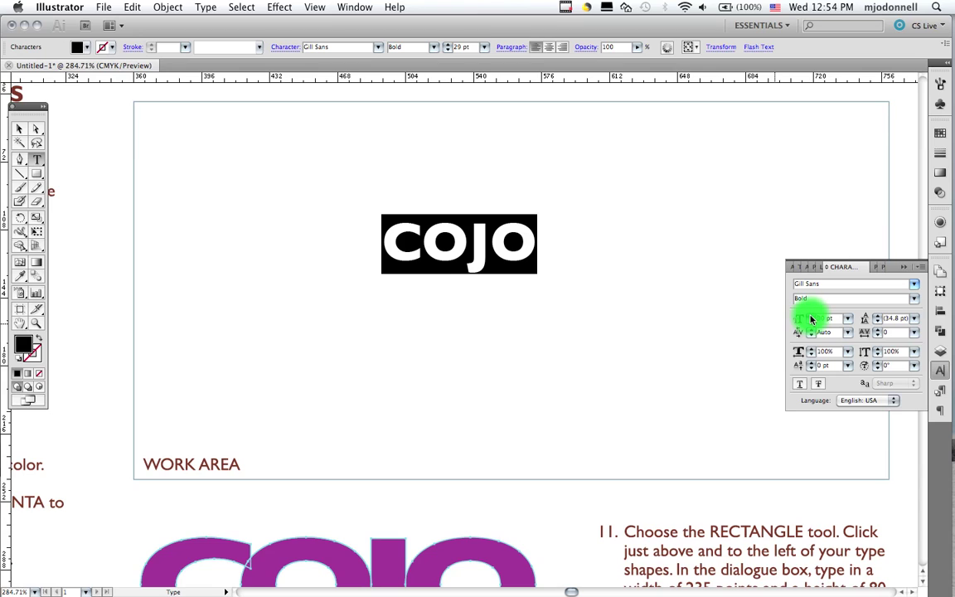
pyautogui.click(811, 317)
pyautogui.click(810, 317)
pyautogui.click(847, 318)
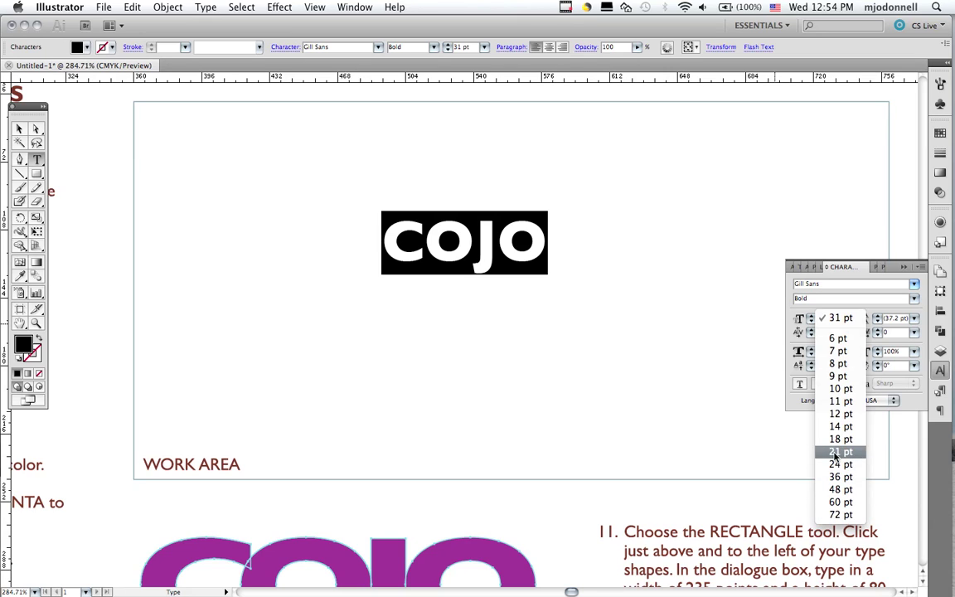
pyautogui.click(834, 516)
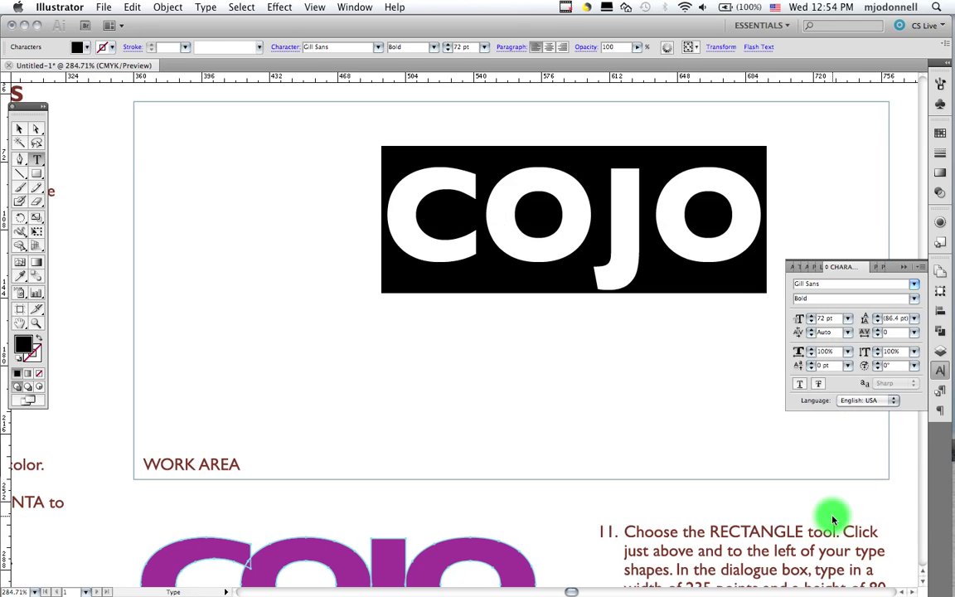
pyautogui.moveTo(622, 213); pyautogui.dragTo(535, 273)
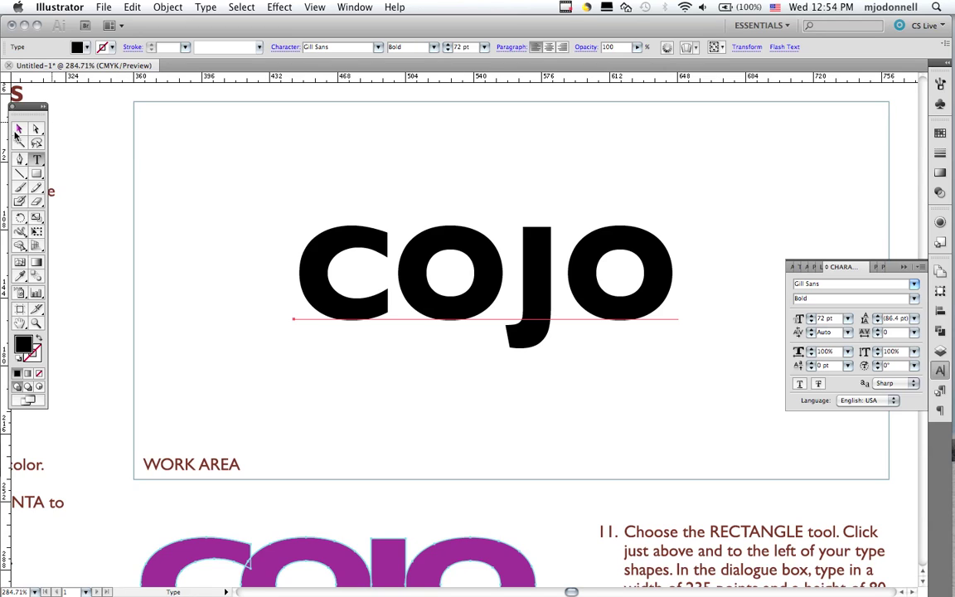
# Select the COJO object, try 60 pt, then restore it to 72 pt.
pyautogui.click(18, 130)
pyautogui.click(331, 295)
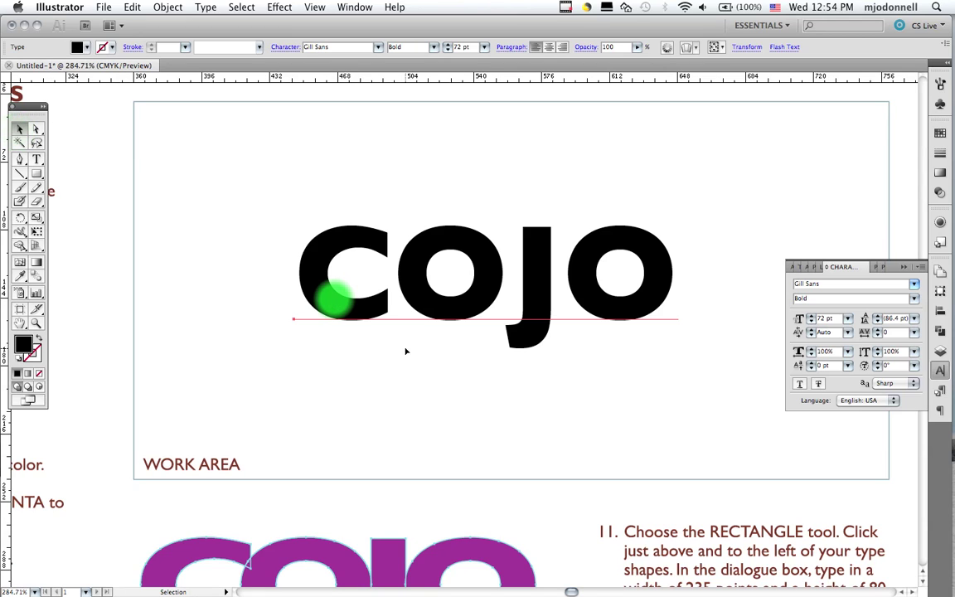
pyautogui.click(847, 319)
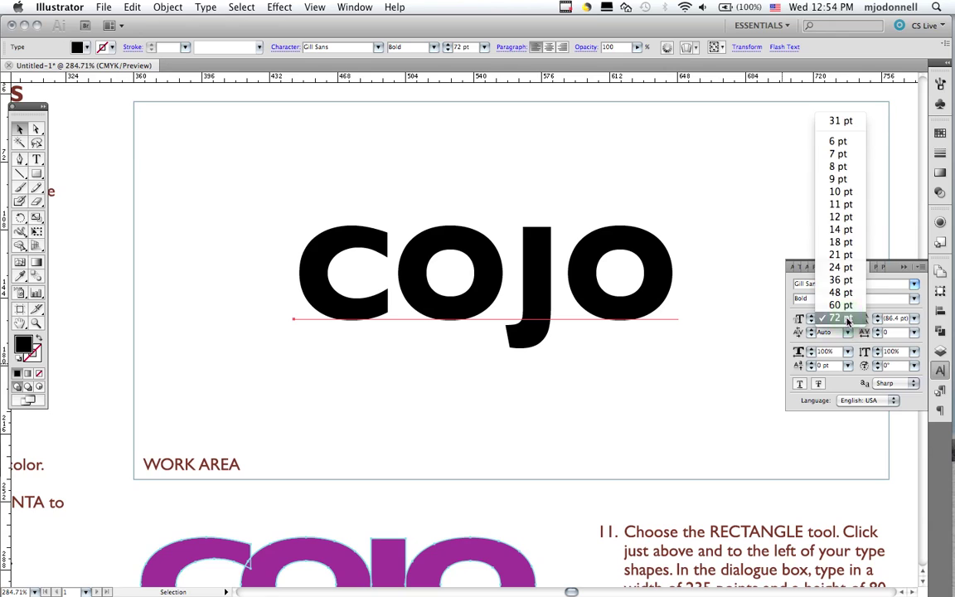
pyautogui.click(847, 320)
pyautogui.click(847, 307)
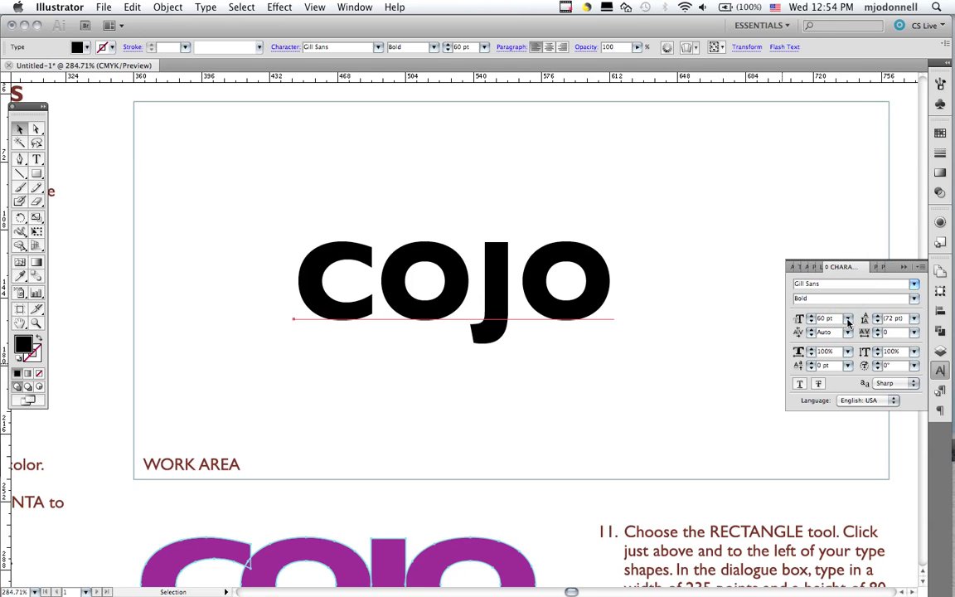
pyautogui.click(847, 322)
pyautogui.click(848, 328)
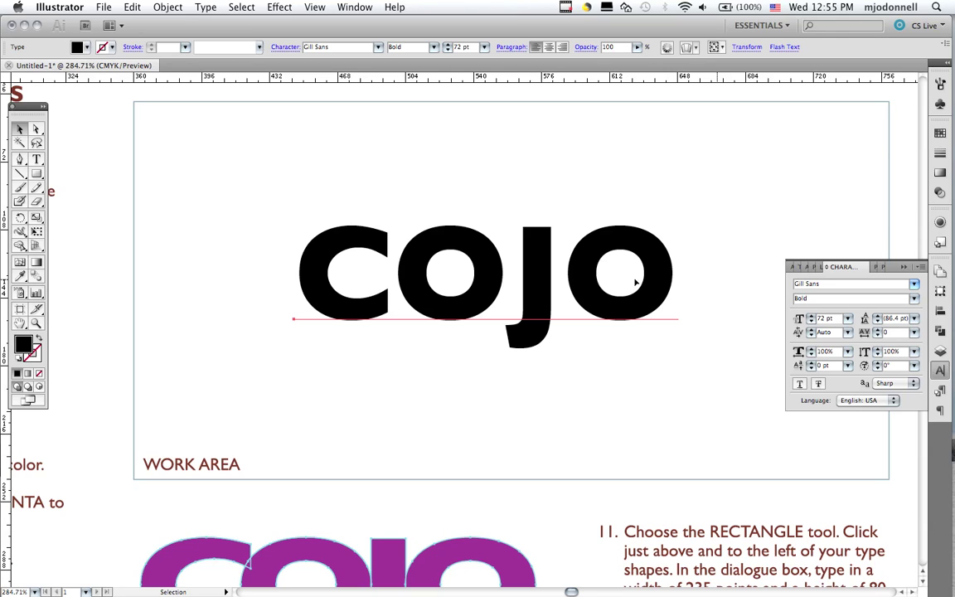
pyautogui.click(23, 345)
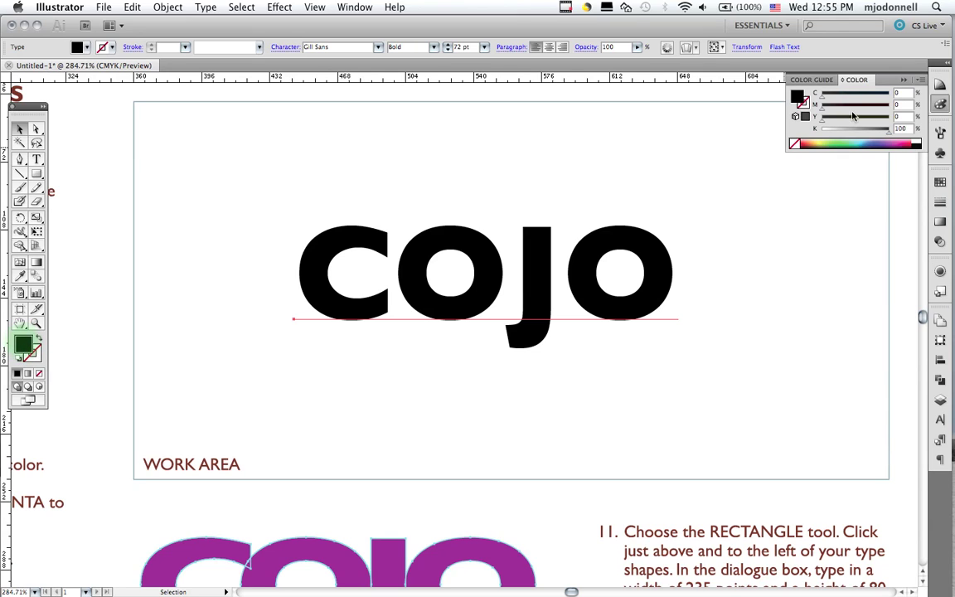
# Enter C 50, M 100, Y 0, K 0 in the Color panel to make COJO purple.
pyautogui.click(905, 96)
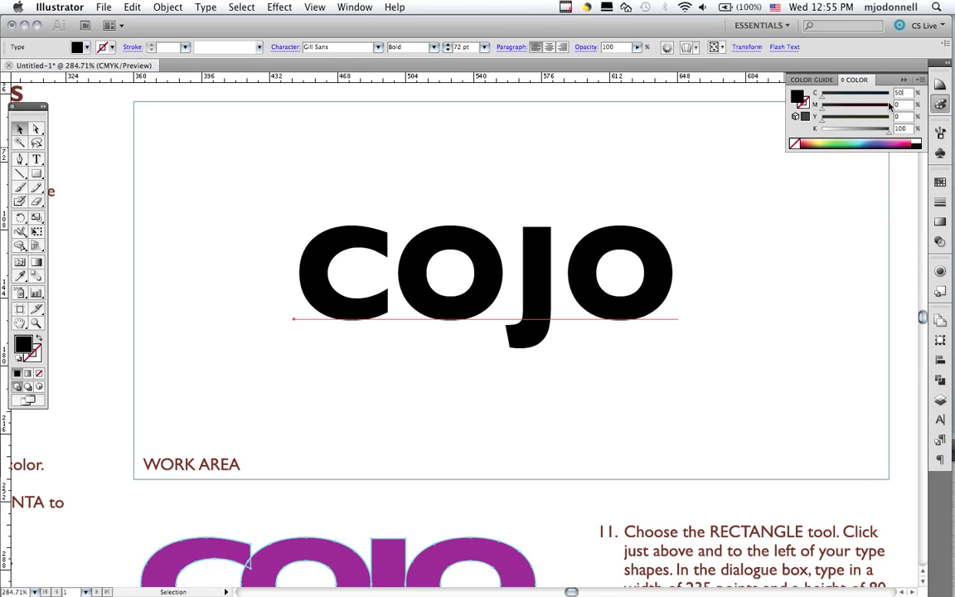
pyautogui.press('Tab')
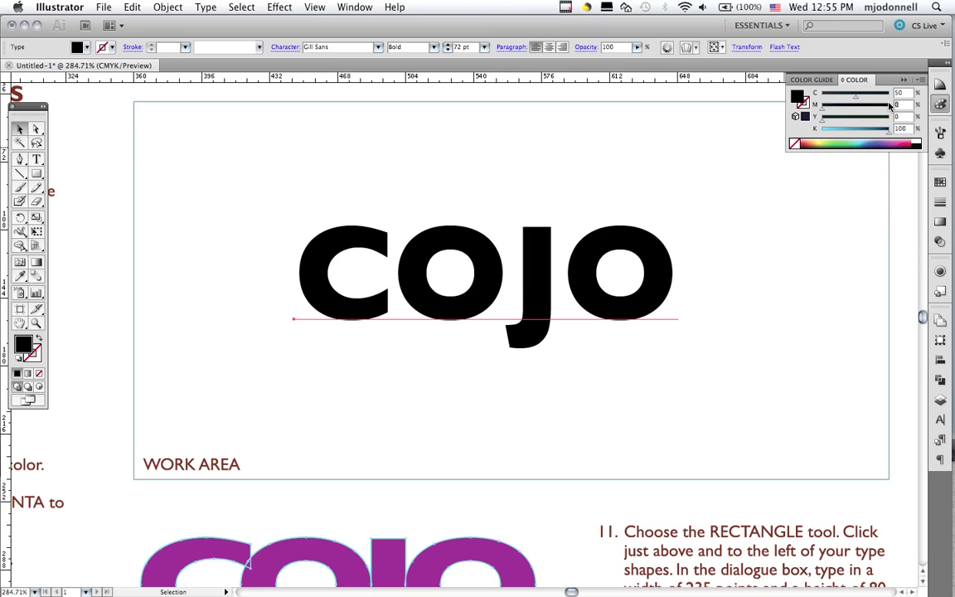
pyautogui.press('Tab')
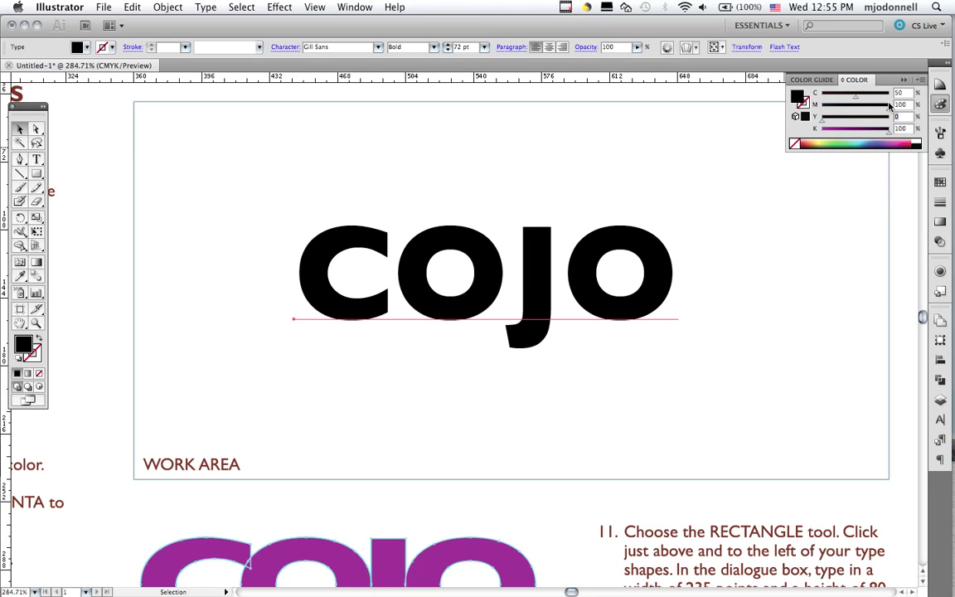
pyautogui.press('Tab')
pyautogui.write('0')
pyautogui.press('Tab')
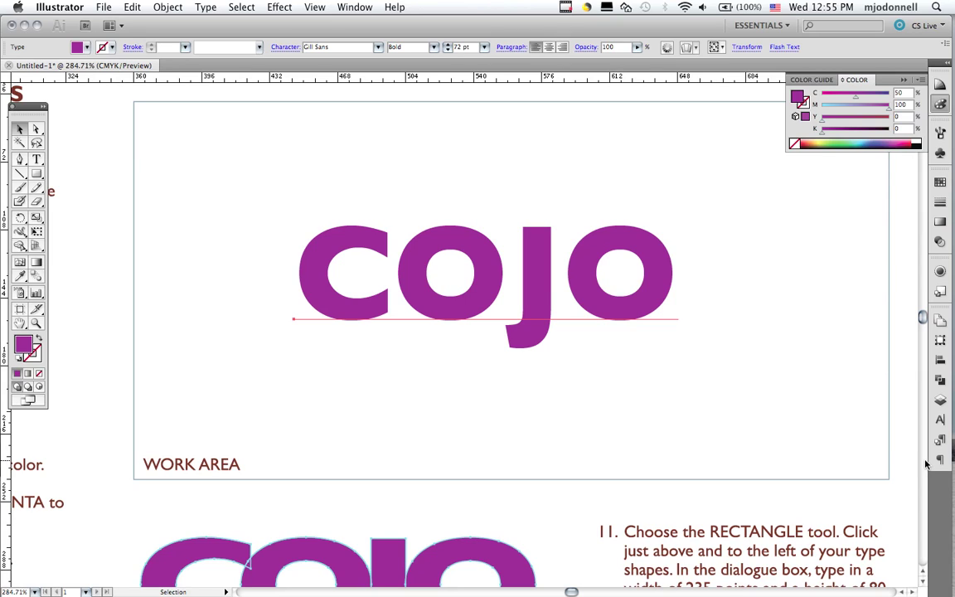
# Try 125% horizontal and then 125% vertical scale on COJO, undoing each.
pyautogui.click(940, 420)
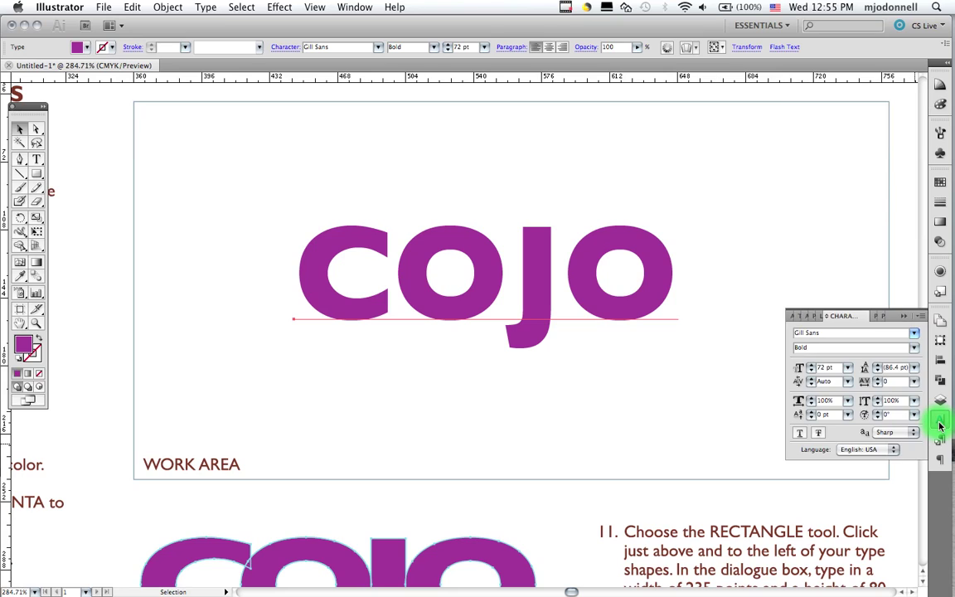
pyautogui.click(846, 401)
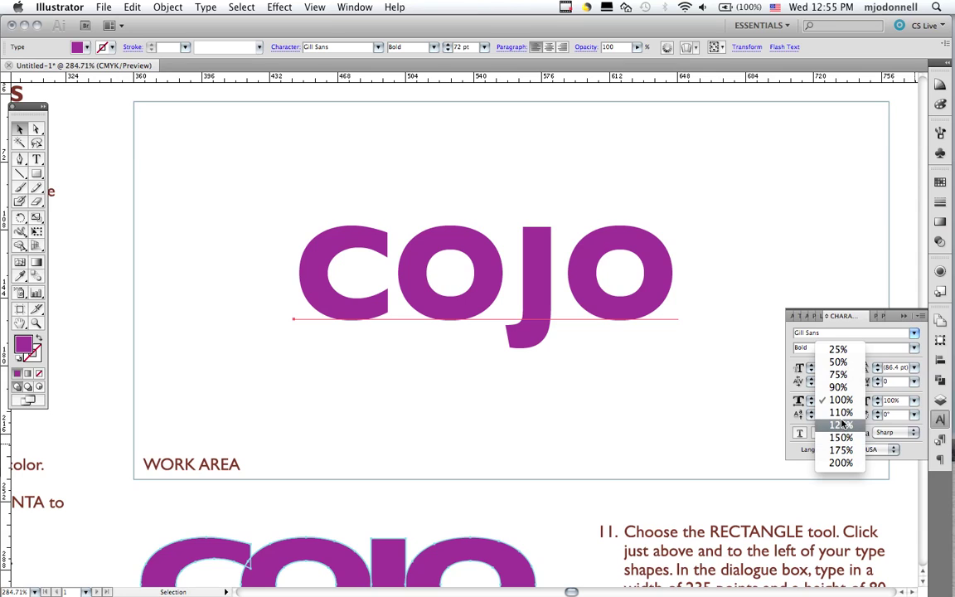
pyautogui.click(842, 426)
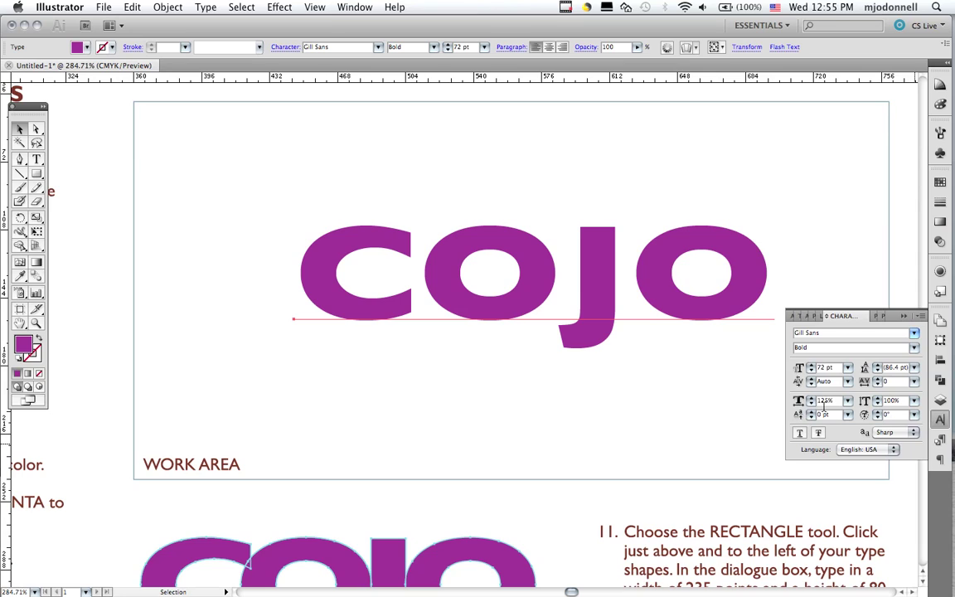
pyautogui.press('super+z')
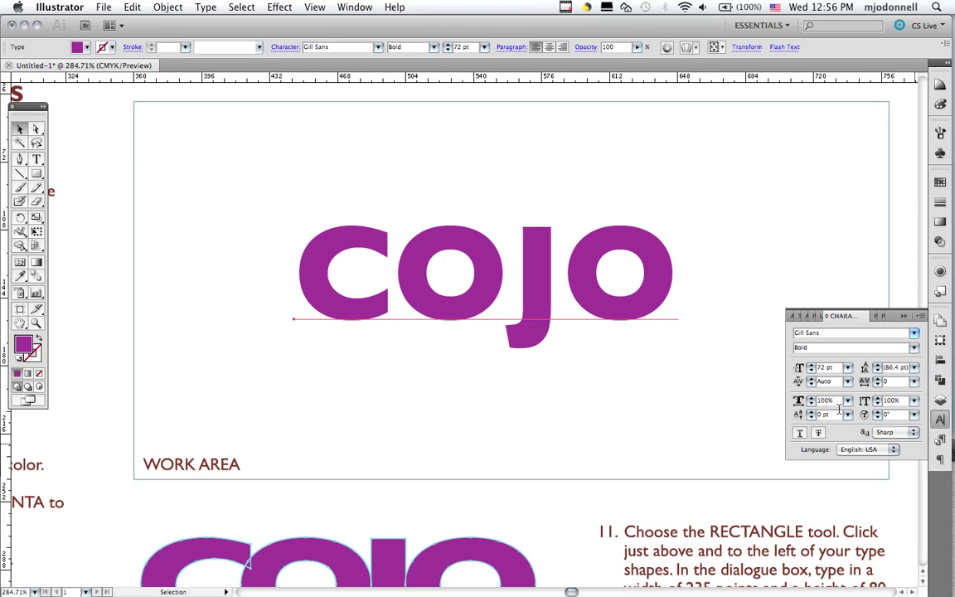
pyautogui.click(913, 400)
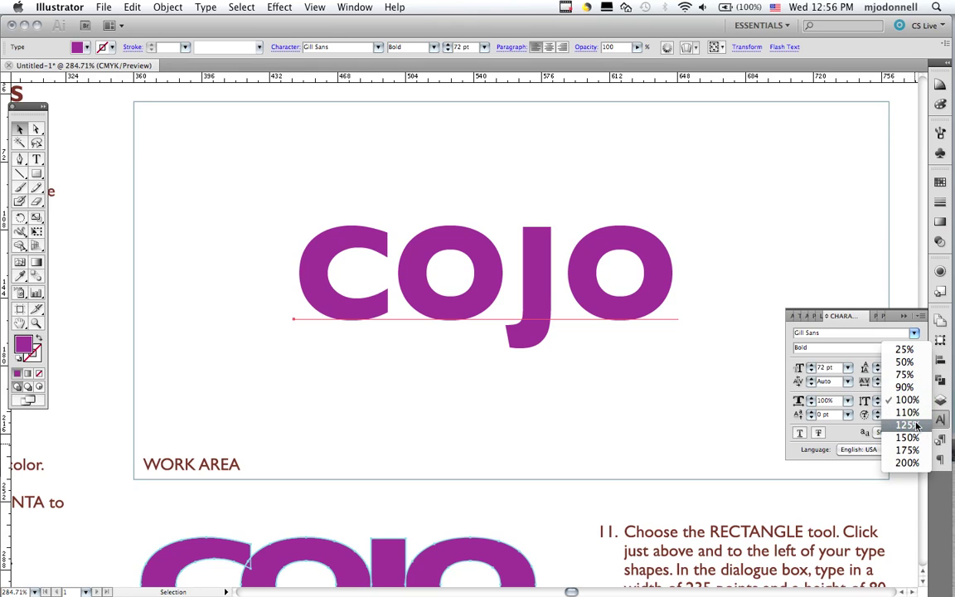
pyautogui.click(916, 425)
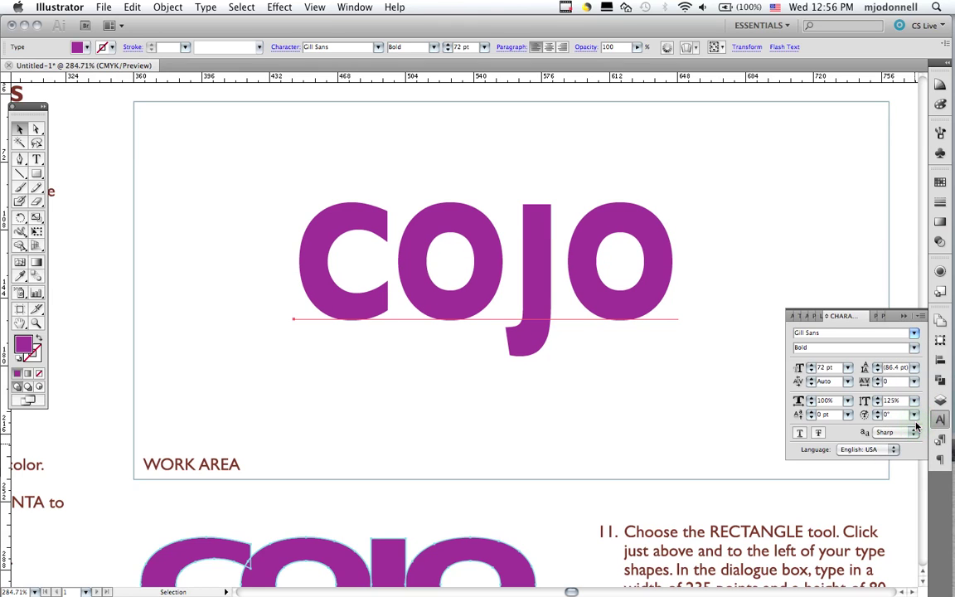
pyautogui.press('super+z')
# Reapply 125% horizontal scale to COJO, keeping vertical scale at 100%.
pyautogui.click(847, 402)
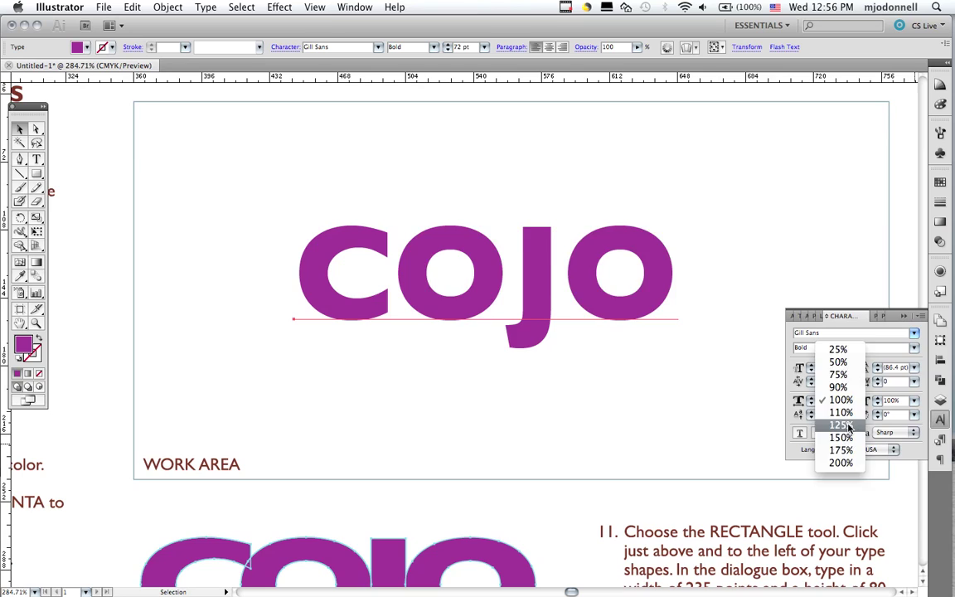
pyautogui.click(848, 426)
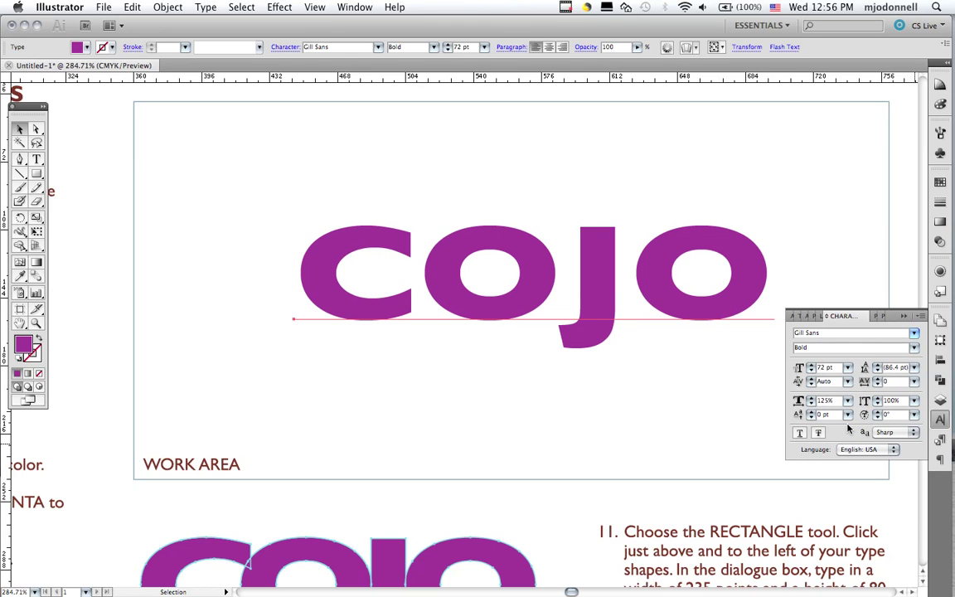
pyautogui.doubleClick(417, 289)
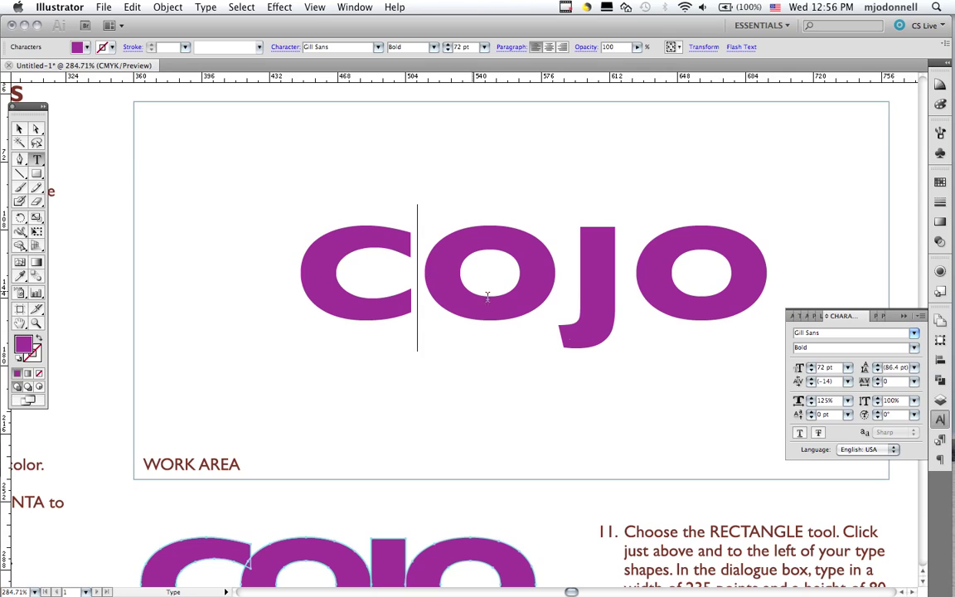
# Kern c–o to -140 and tighten the o–j pair to -1.
pyautogui.click(833, 382)
pyautogui.write('-140')
pyautogui.press('Return')
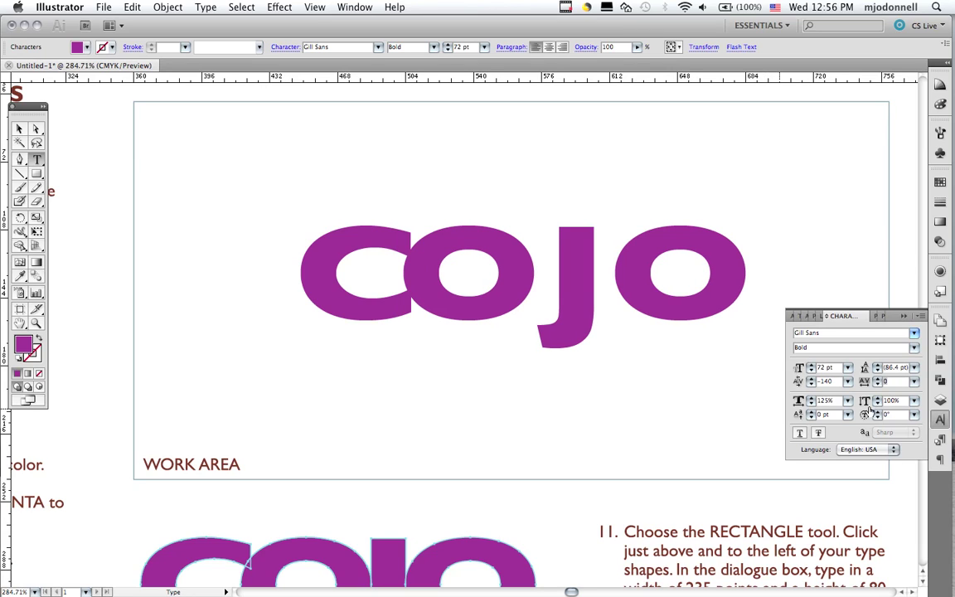
pyautogui.click(557, 285)
pyautogui.click(831, 382)
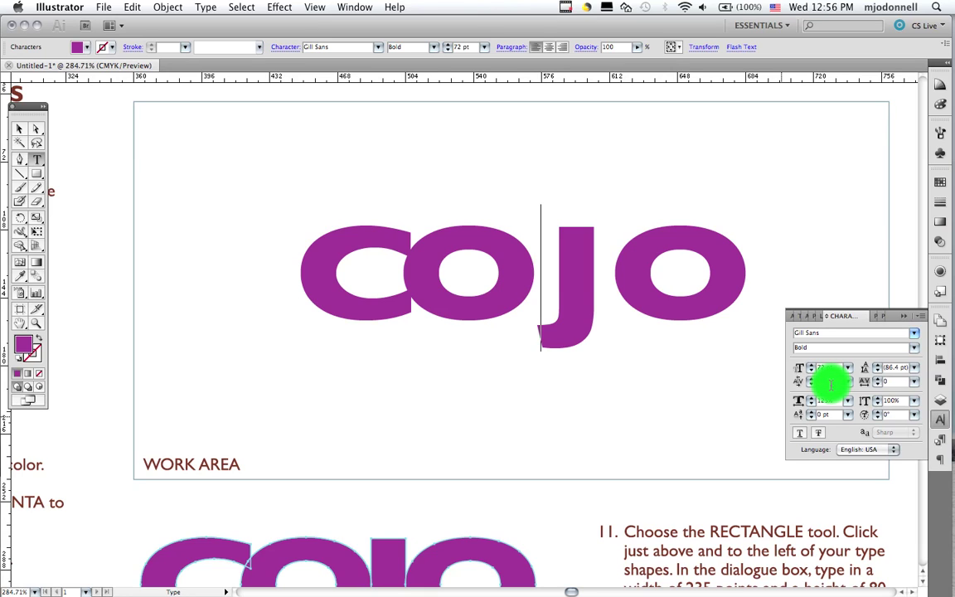
pyautogui.write('-150')
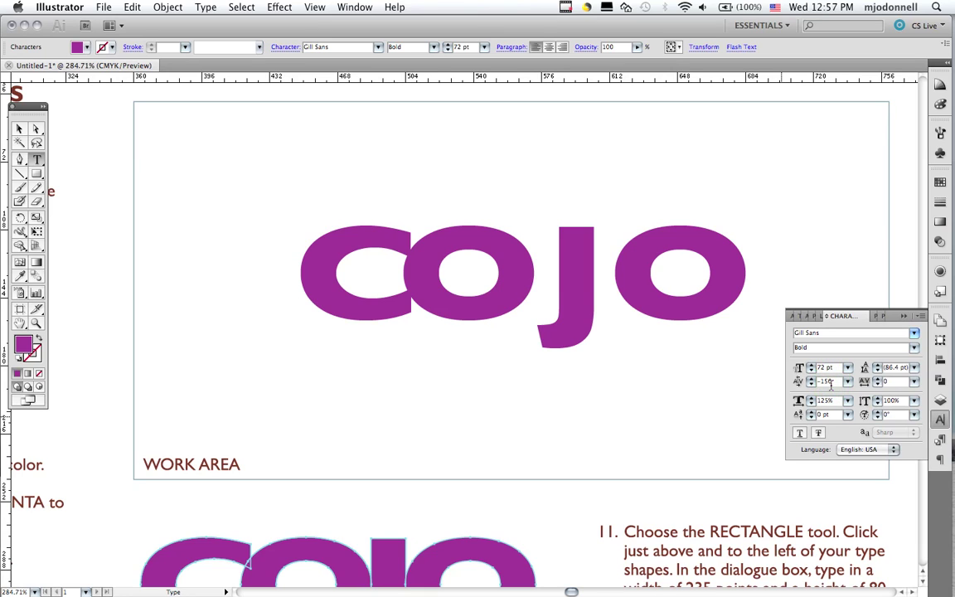
pyautogui.press('Return')
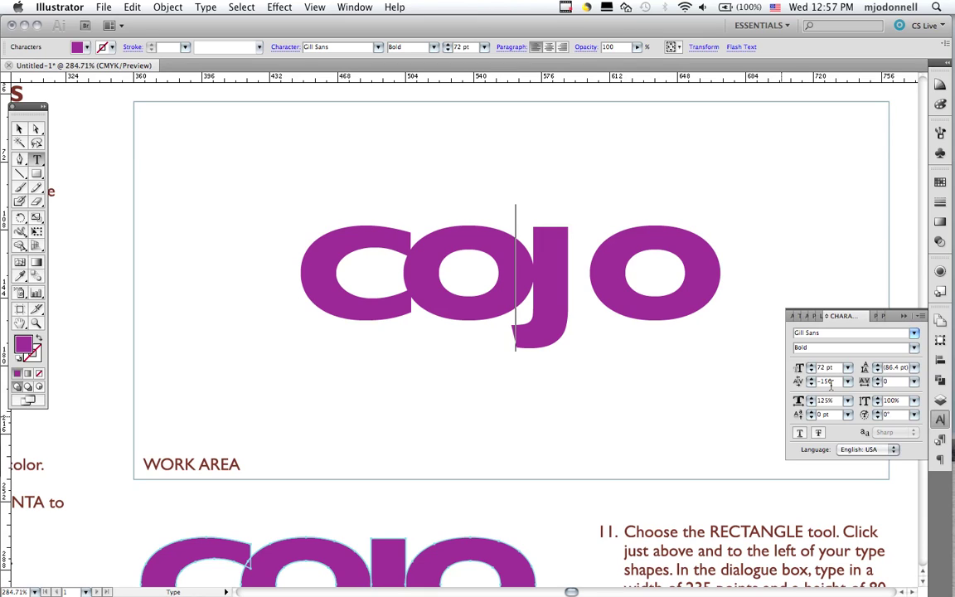
# Kern the j–o pair to -130 and move the word up slightly.
pyautogui.click(585, 270)
pyautogui.click(585, 270)
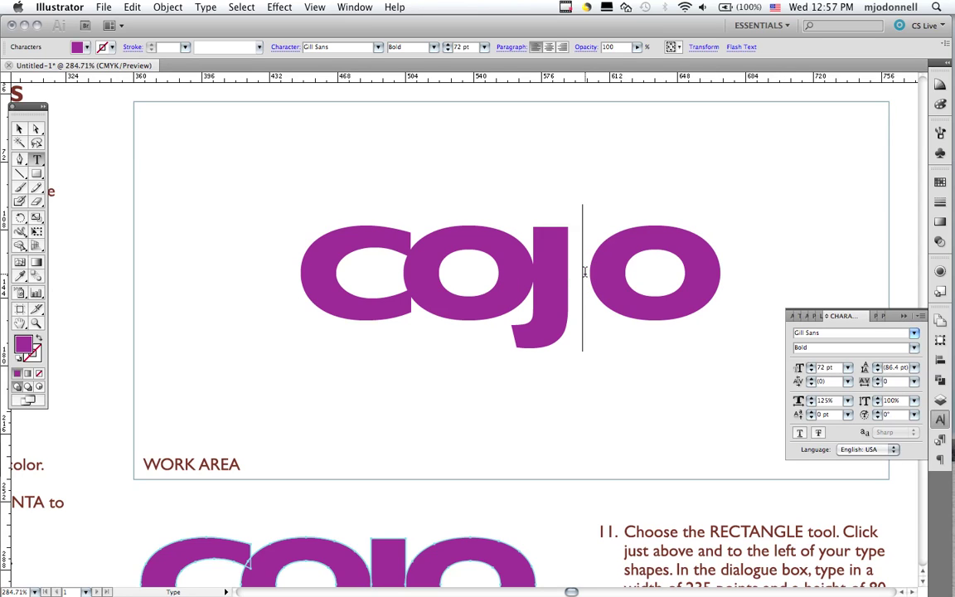
pyautogui.click(823, 383)
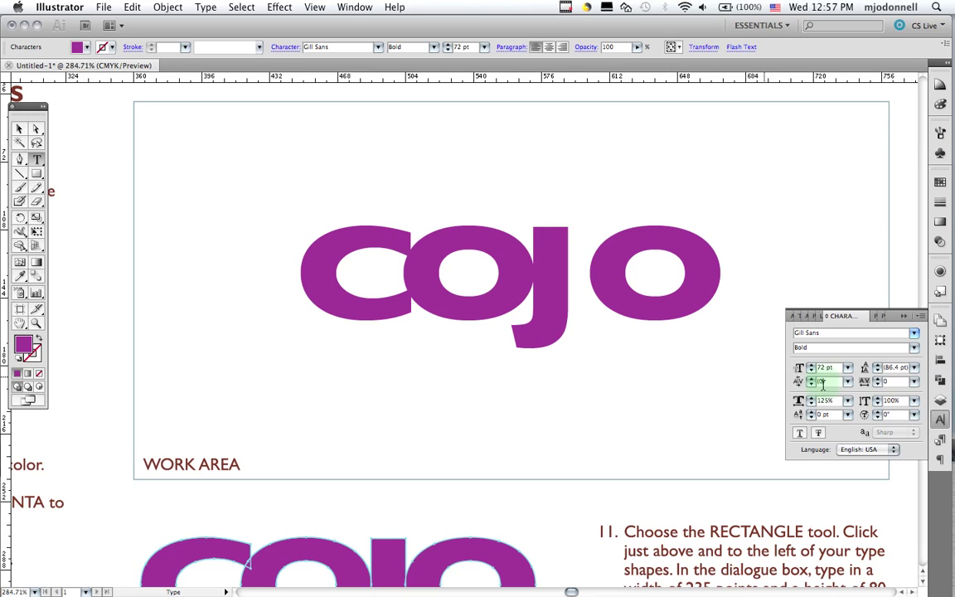
pyautogui.write('-130')
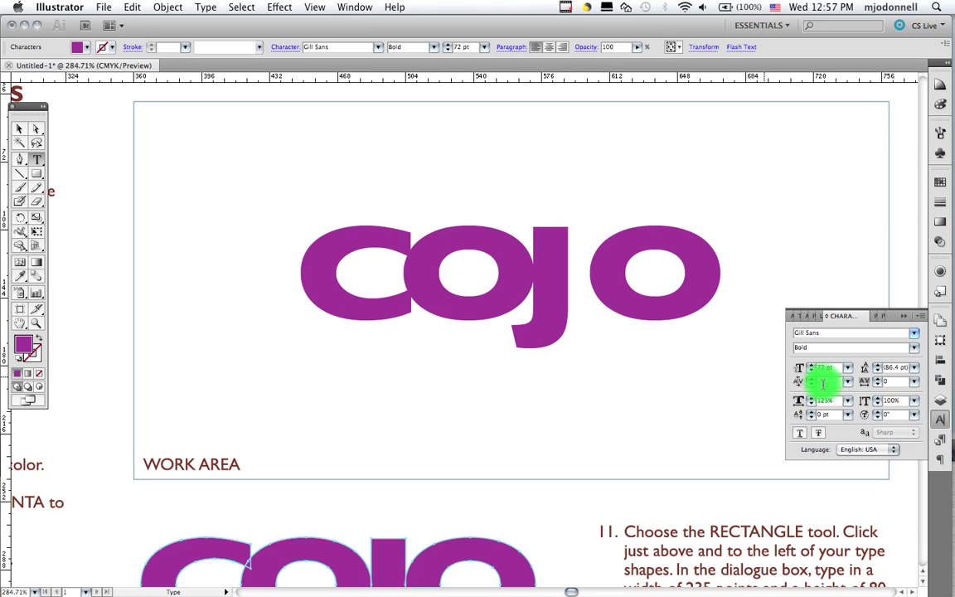
pyautogui.press('Return')
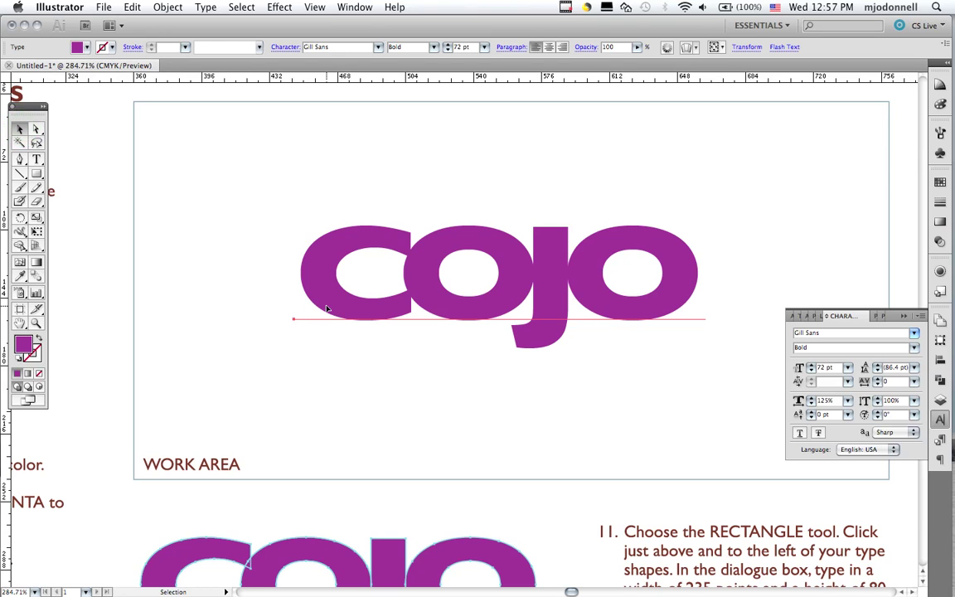
pyautogui.moveTo(327, 308); pyautogui.dragTo(327, 280)
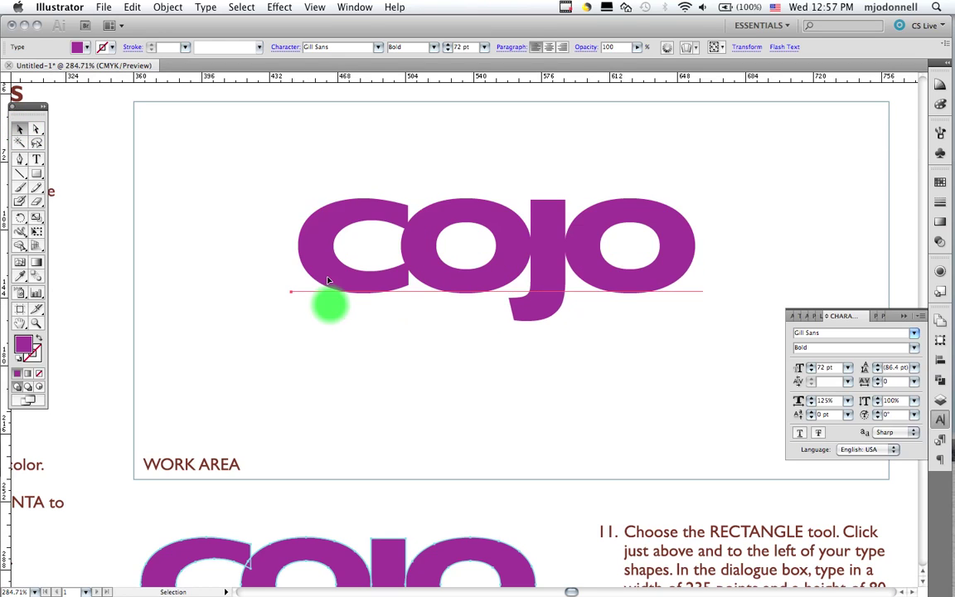
# Convert cojo to outlines with Type > Create Outlines, undoing and redoing to compare.
pyautogui.click(207, 7)
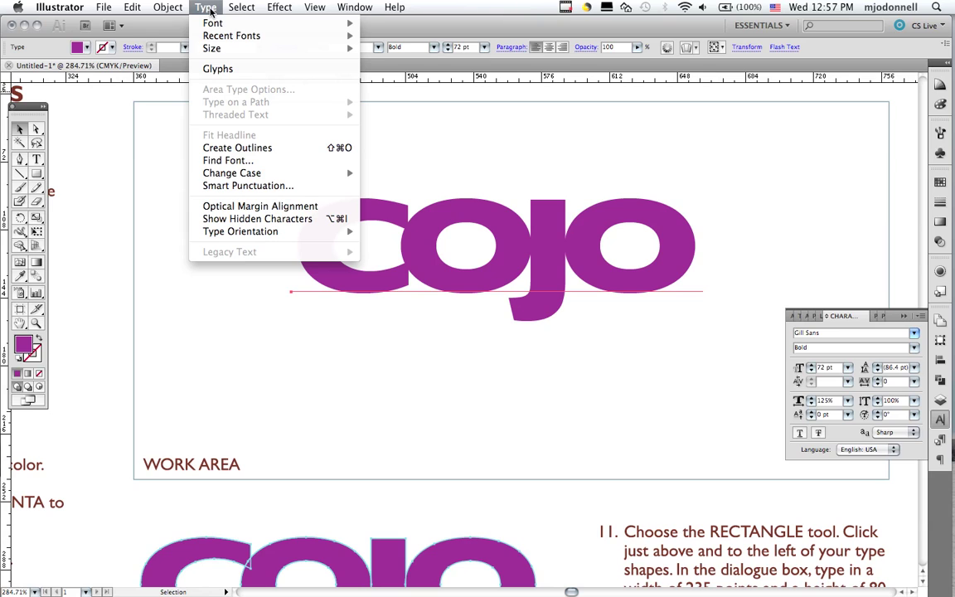
pyautogui.click(235, 148)
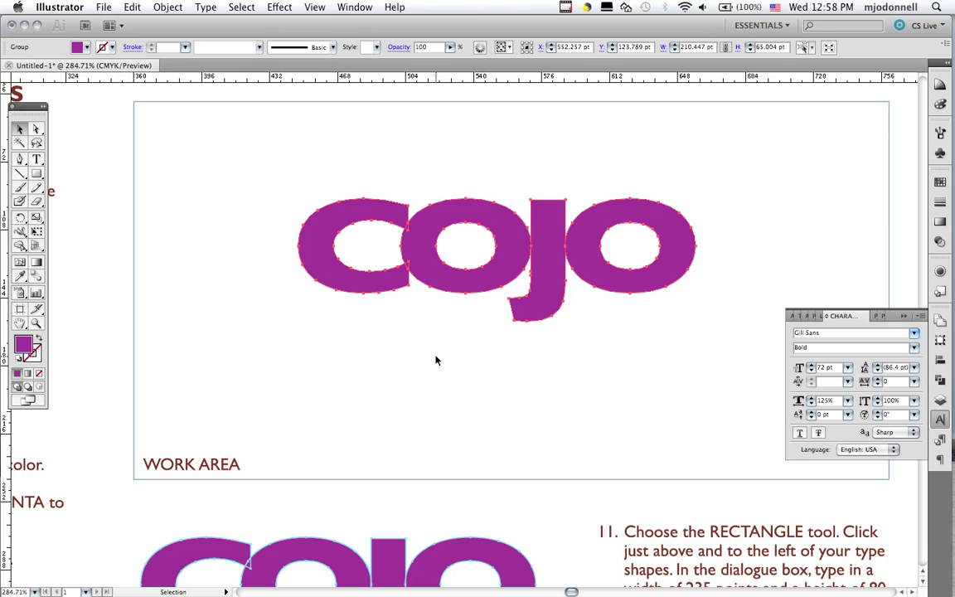
pyautogui.press('super+z')
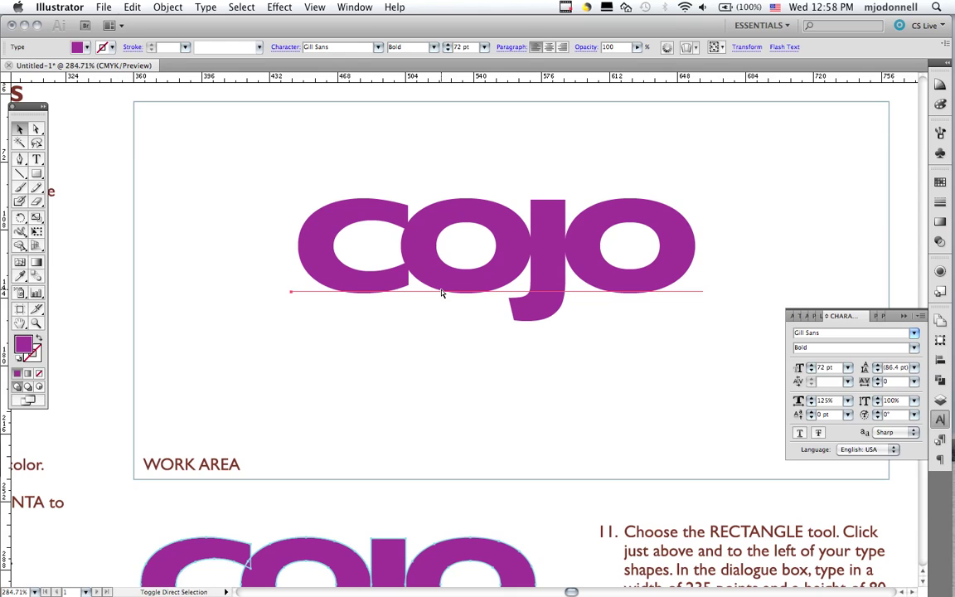
pyautogui.press('shift+super+o')
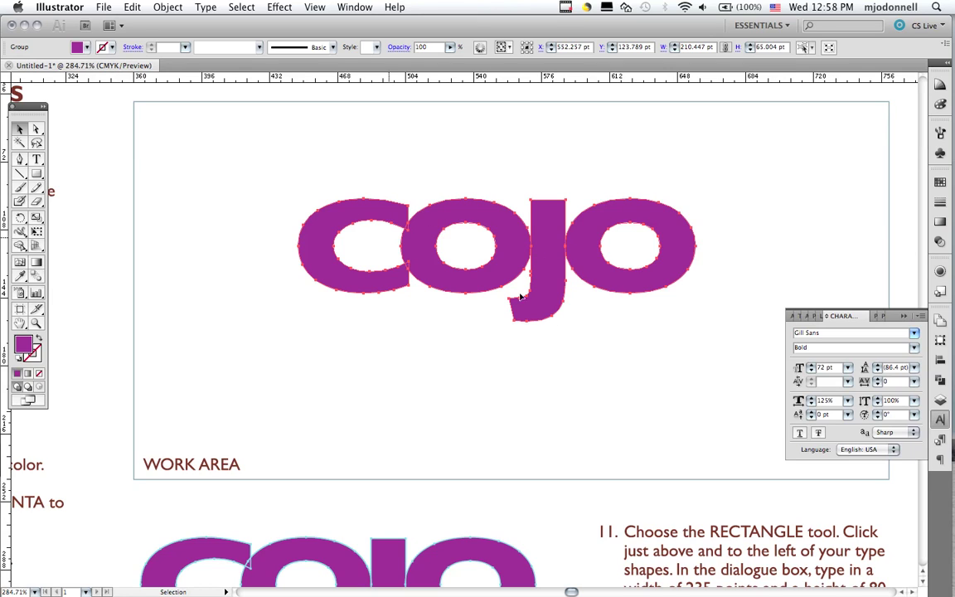
pyautogui.click(34, 174)
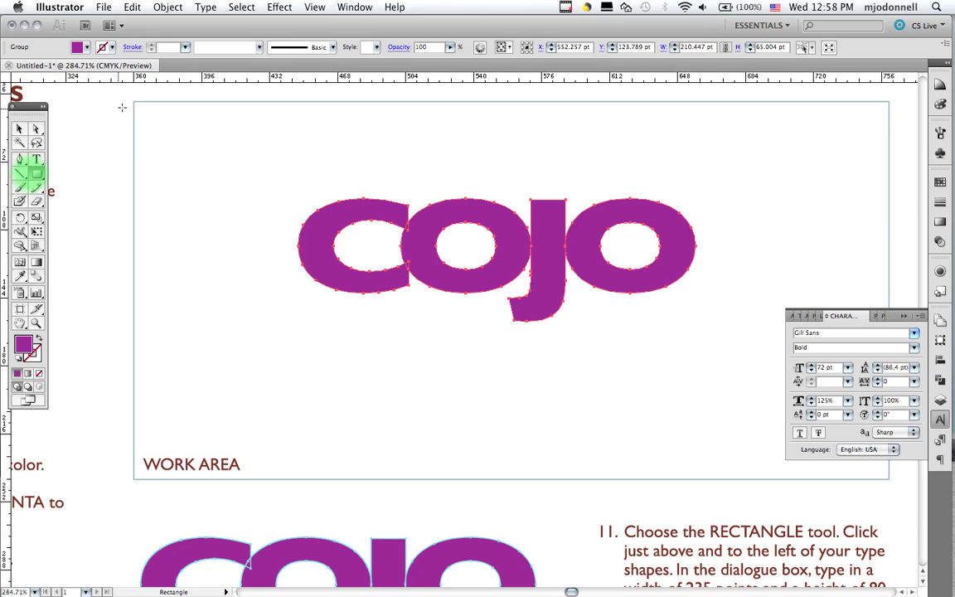
# Draw a rectangle covering the whole work area and fill it light grey.
pyautogui.moveTo(132, 103); pyautogui.dragTo(889, 480)
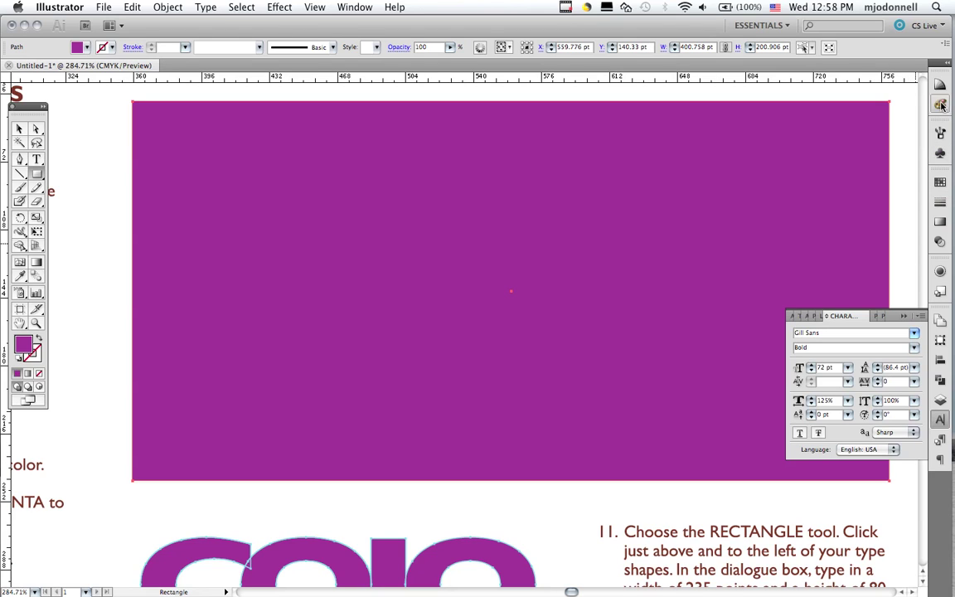
pyautogui.click(939, 182)
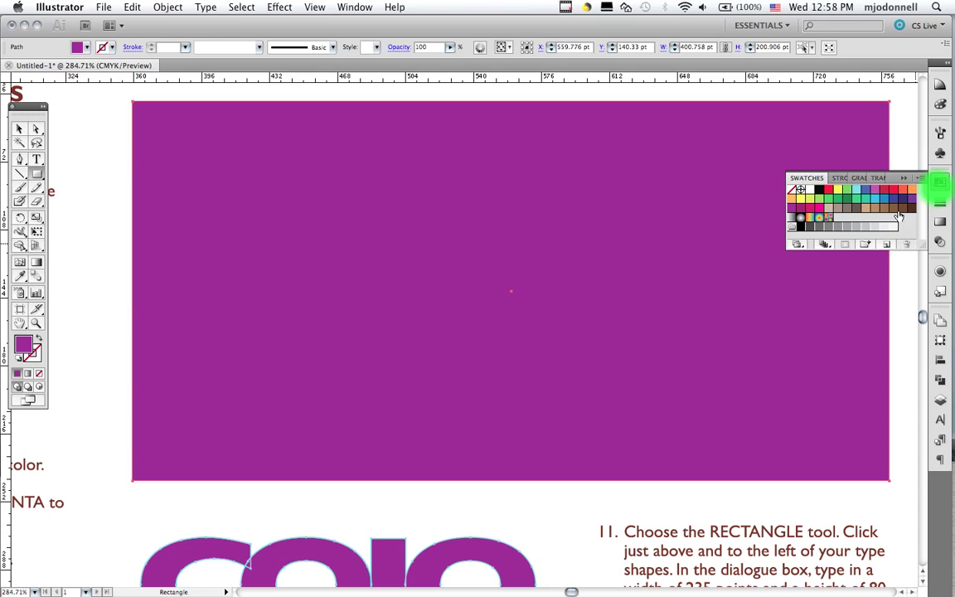
pyautogui.click(874, 226)
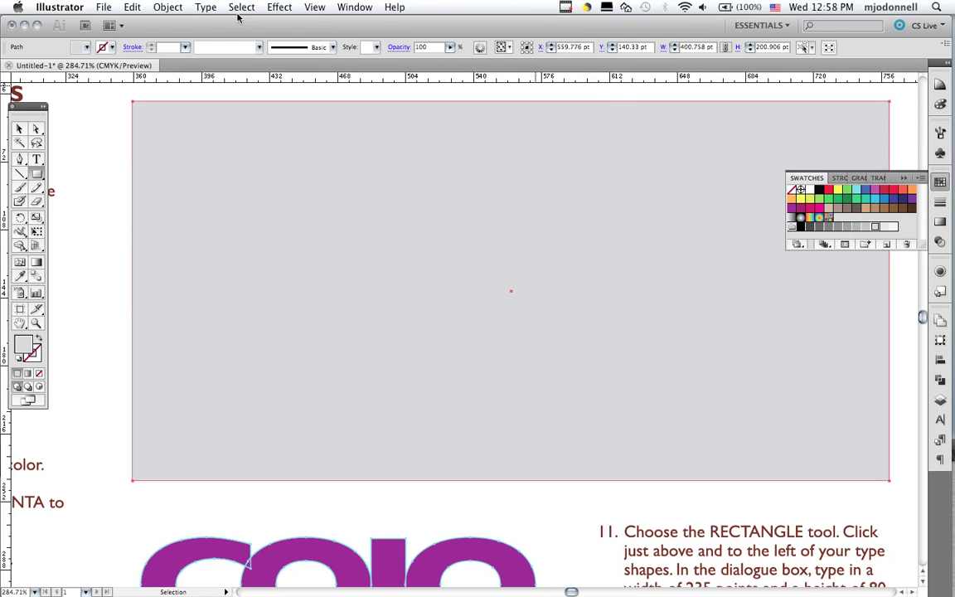
# Send the grey rectangle to the back behind the cojo letters.
pyautogui.click(205, 7)
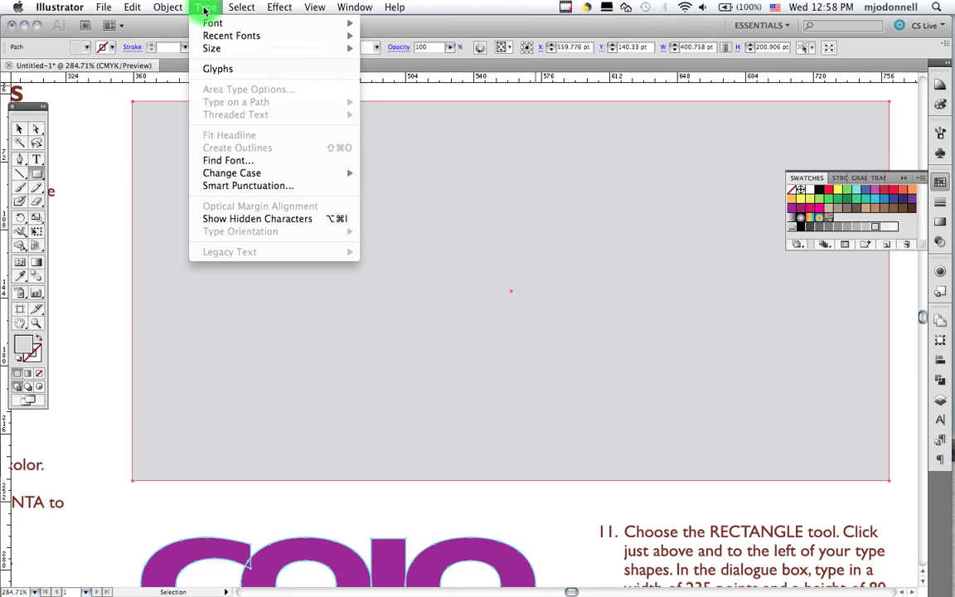
pyautogui.click(169, 8)
pyautogui.moveTo(179, 36)
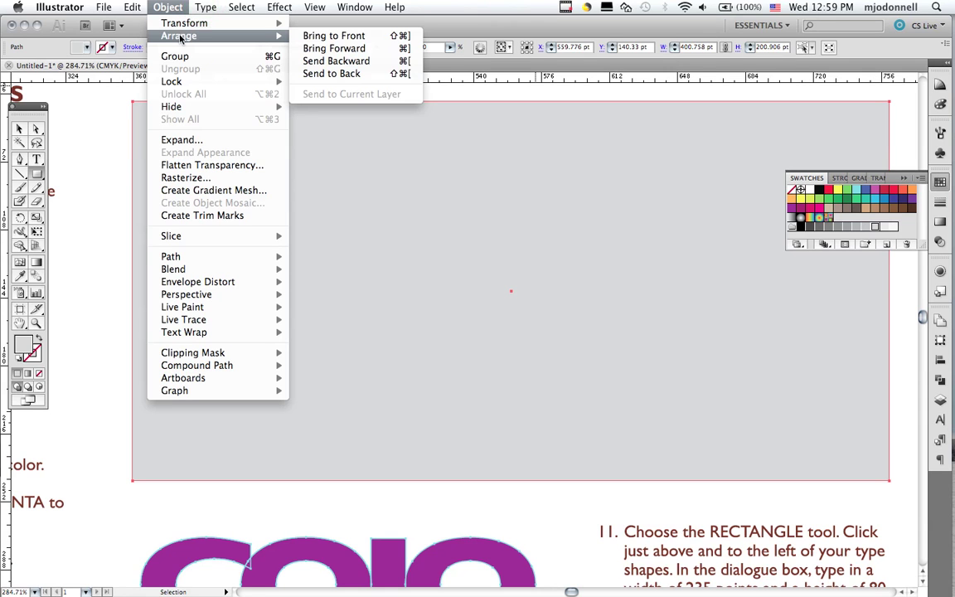
pyautogui.click(361, 62)
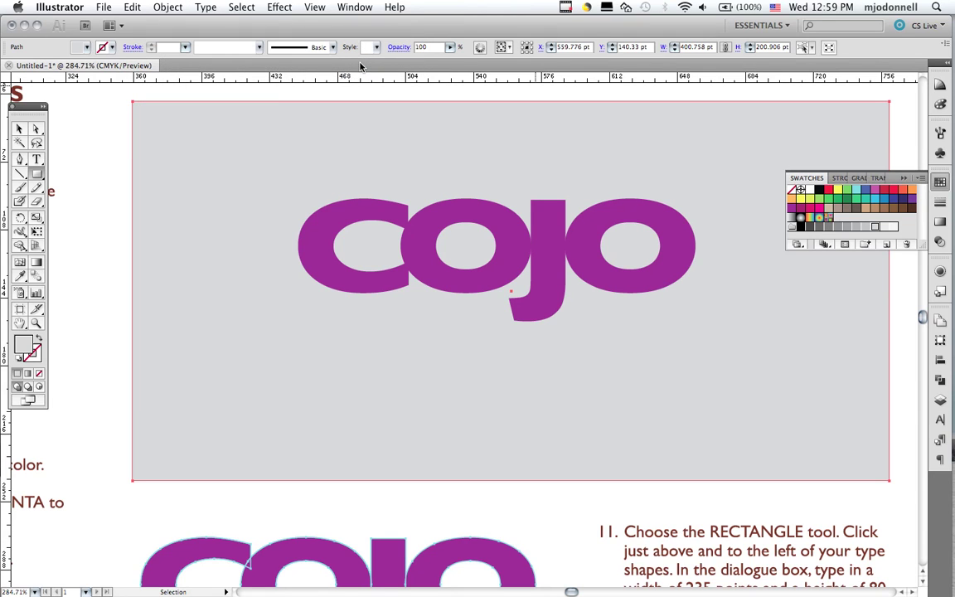
pyautogui.press('m')
# Lock the grey rectangle with Object > Lock > Selection, then select the cojo shapes.
pyautogui.click(167, 9)
pyautogui.moveTo(168, 81)
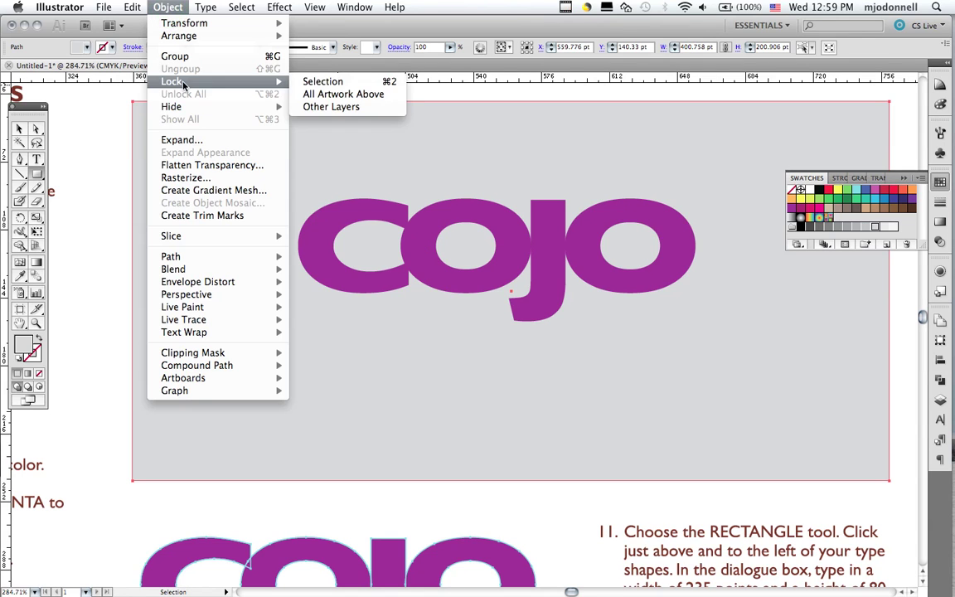
pyautogui.click(302, 83)
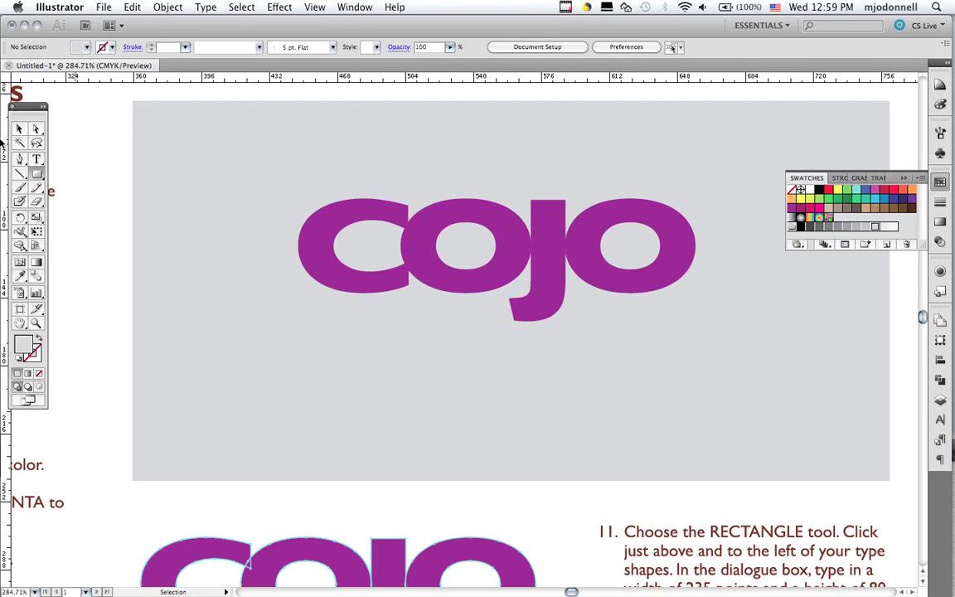
pyautogui.click(19, 128)
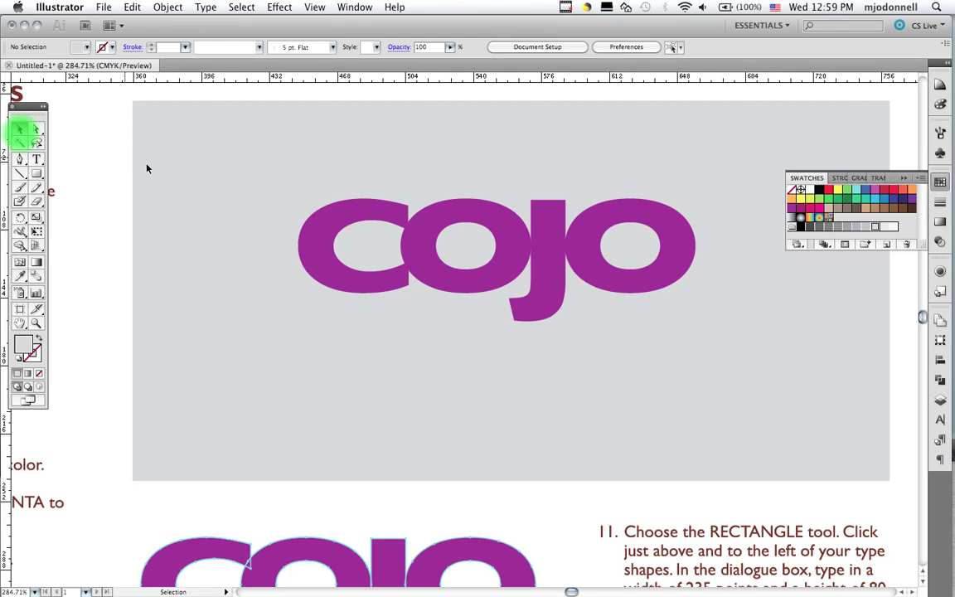
pyautogui.click(307, 241)
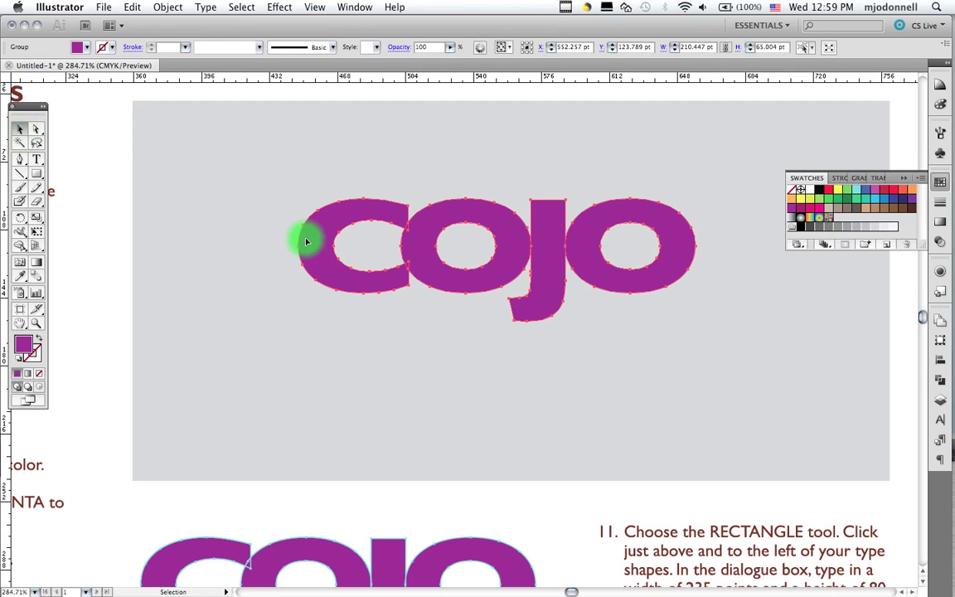
# Give the cojo letters a 1 pt black stroke and set Align Stroke to Outside.
pyautogui.click(940, 203)
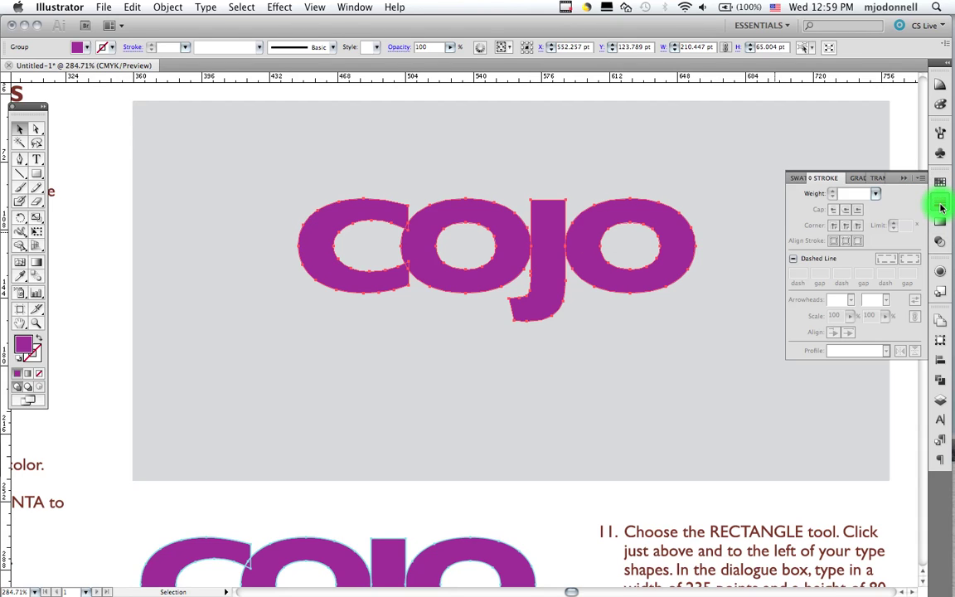
pyautogui.click(875, 193)
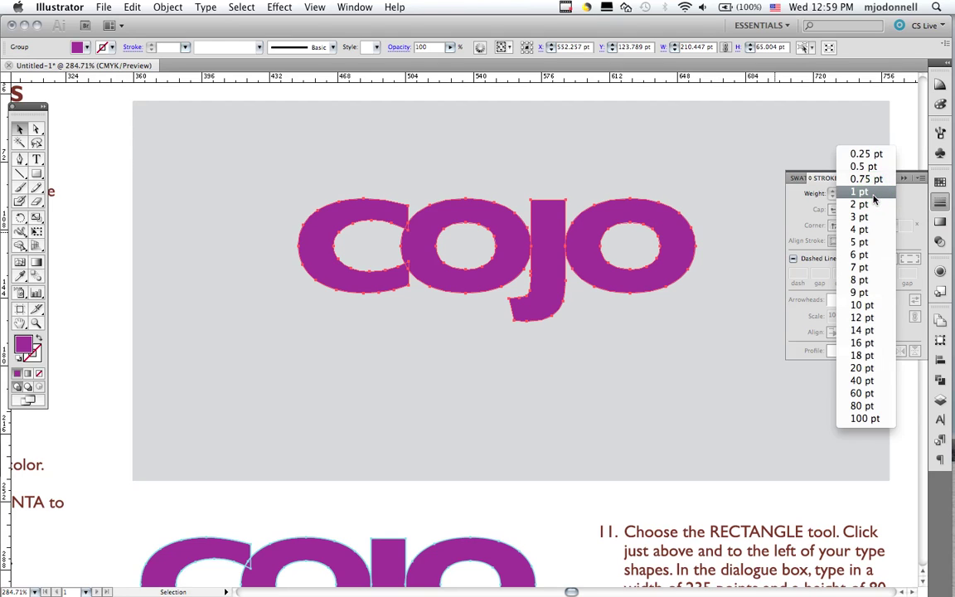
pyautogui.click(875, 196)
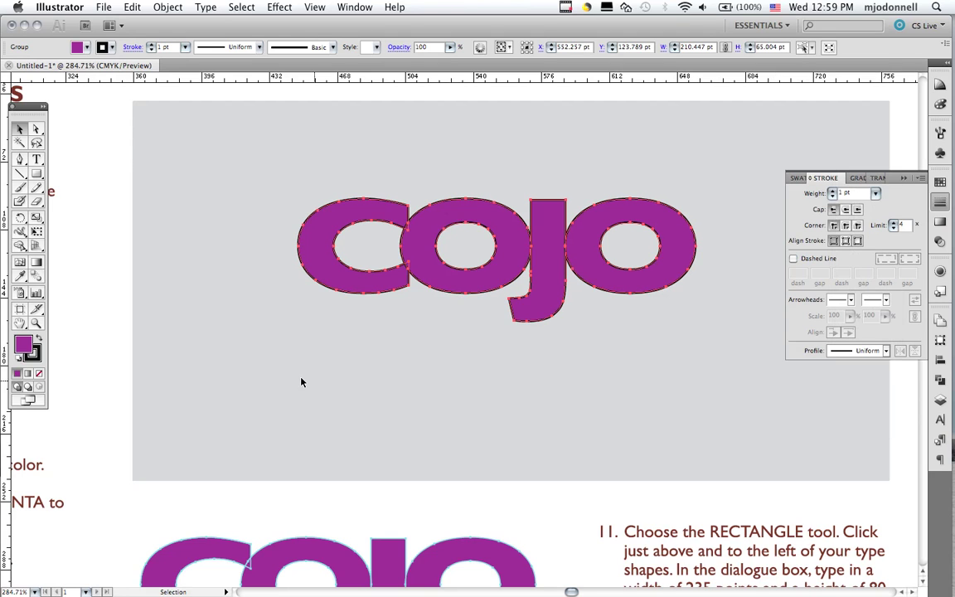
pyautogui.click(394, 310)
pyautogui.click(507, 276)
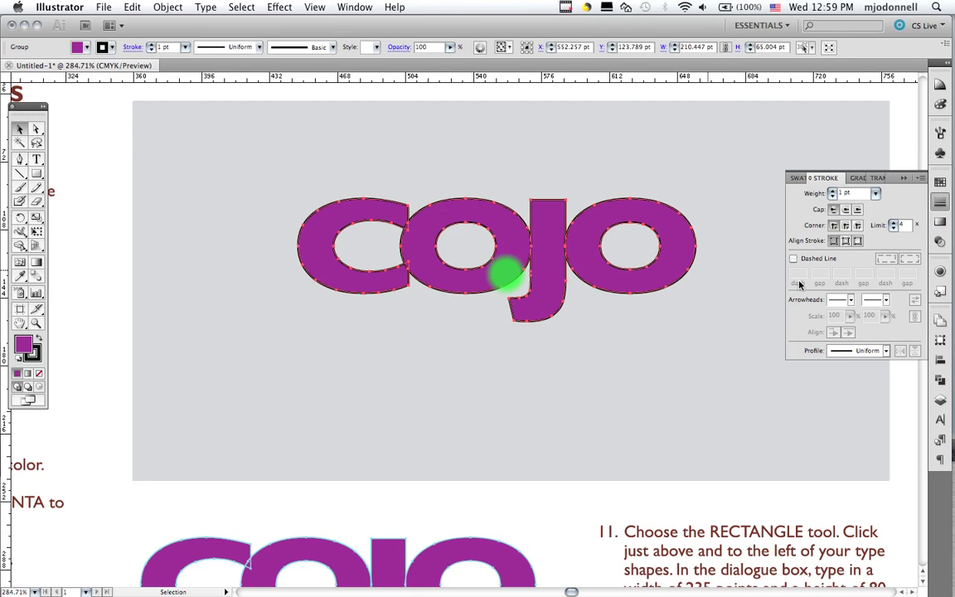
pyautogui.click(857, 242)
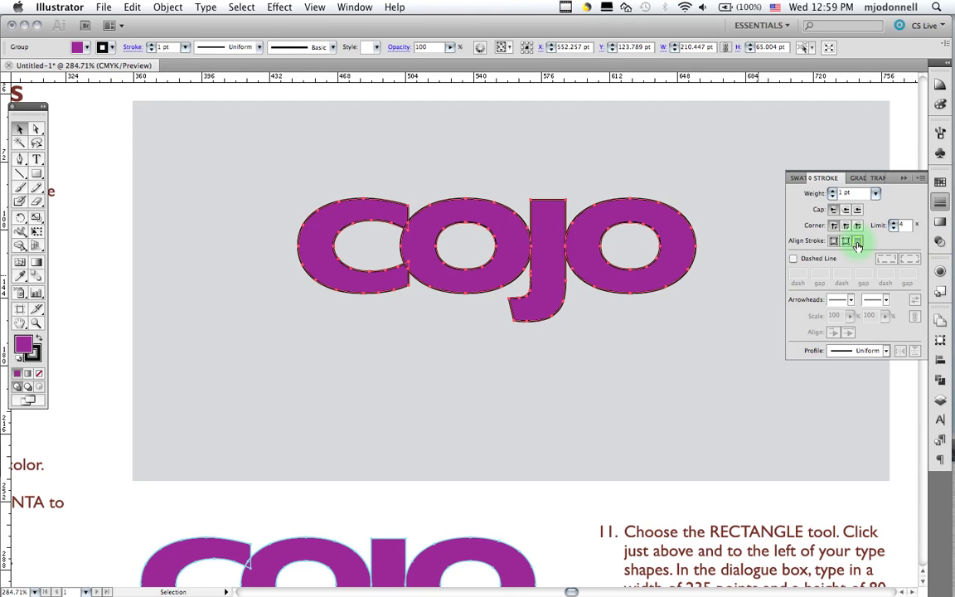
pyautogui.click(646, 324)
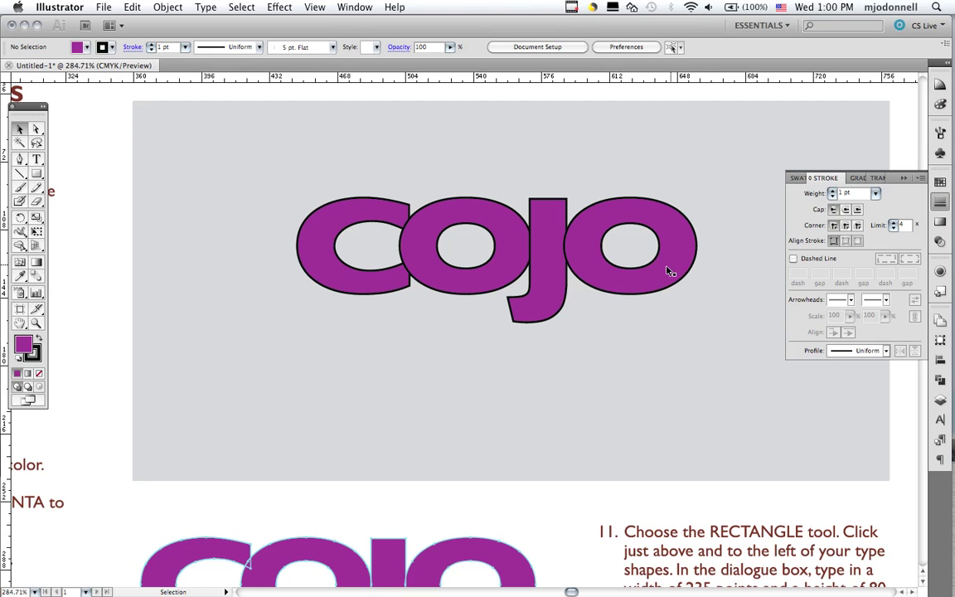
pyautogui.click(875, 194)
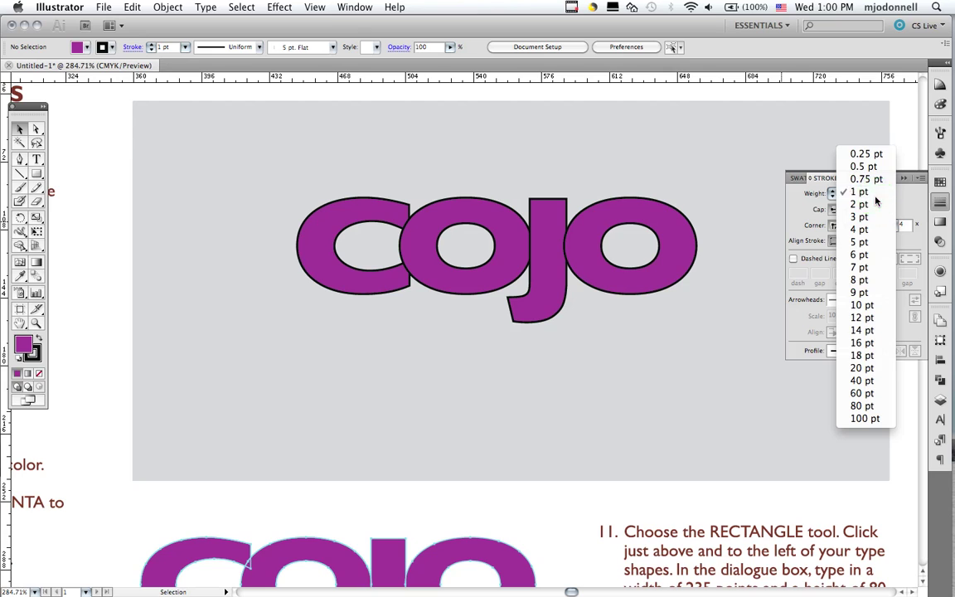
# Enter a stroke weight of 0 in the Stroke panel.
pyautogui.click(875, 200)
pyautogui.click(849, 192)
pyautogui.click(850, 192)
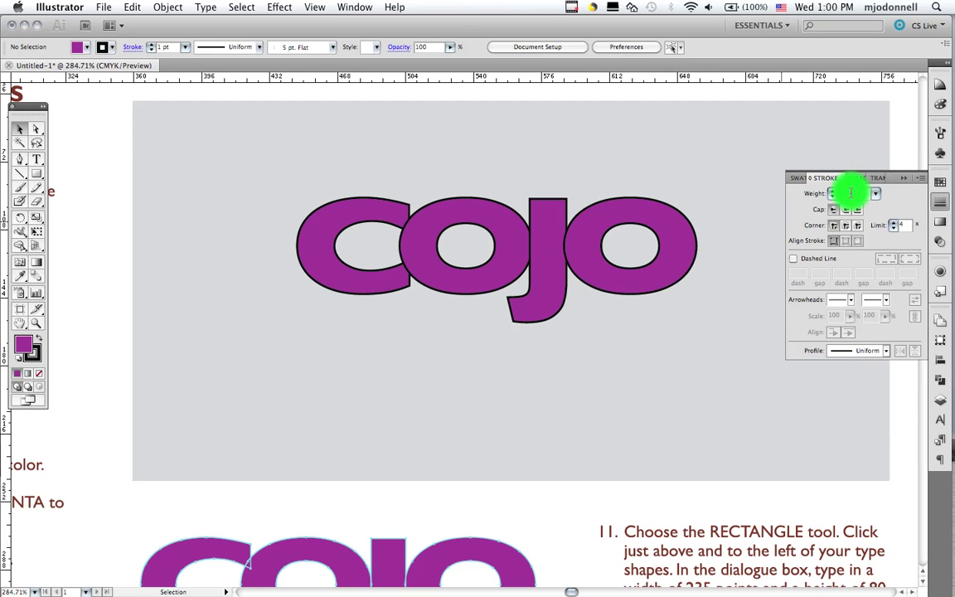
pyautogui.write('0')
pyautogui.press('Return')
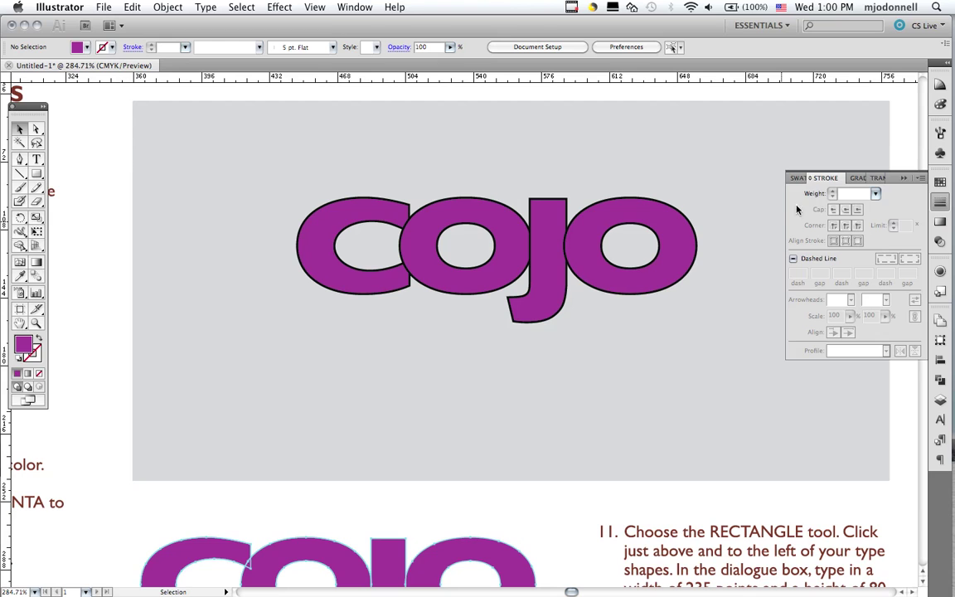
# Select the cojo letters, set their stroke weight to 0, then deselect everything.
pyautogui.click(635, 271)
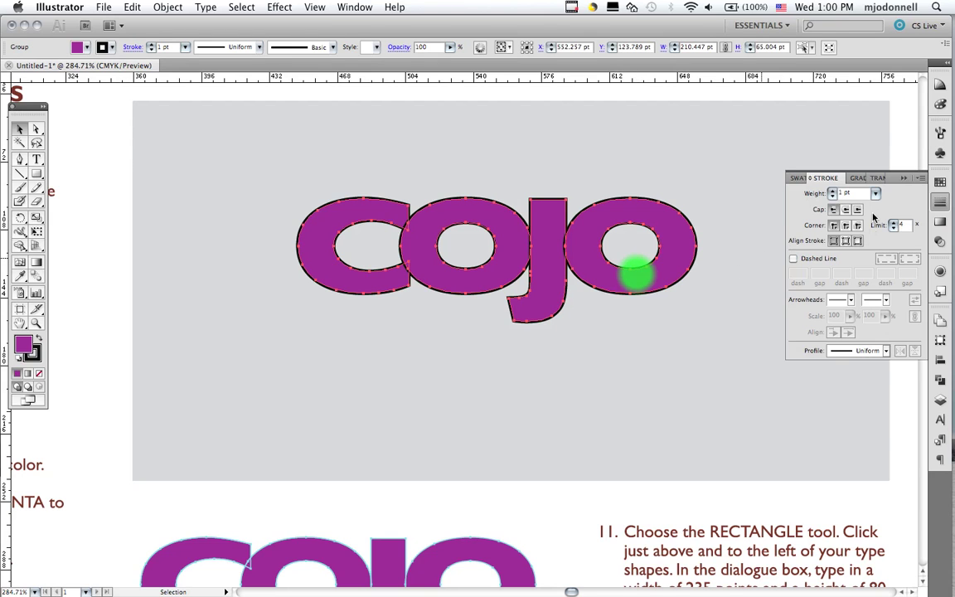
pyautogui.click(873, 196)
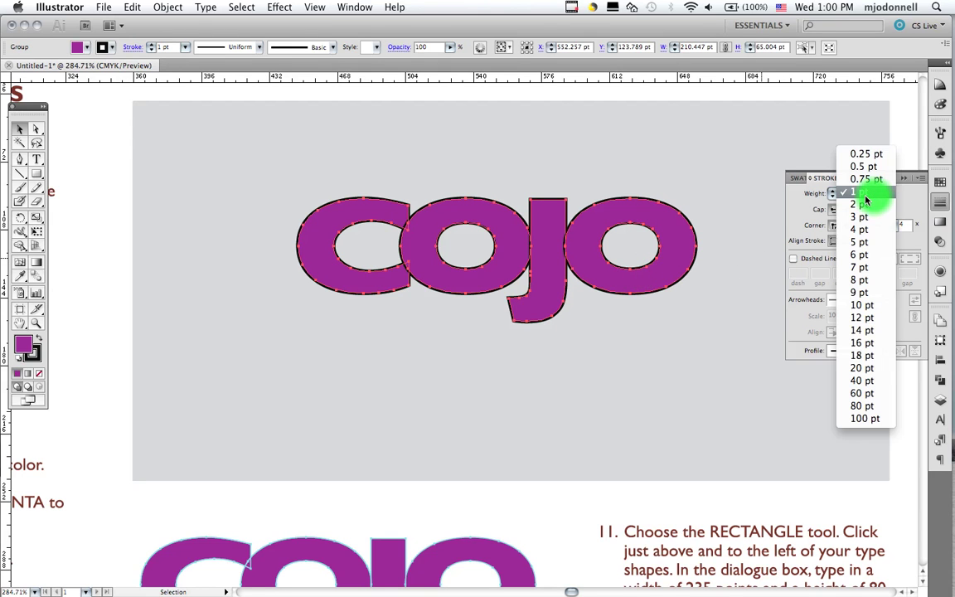
pyautogui.click(866, 195)
pyautogui.click(864, 197)
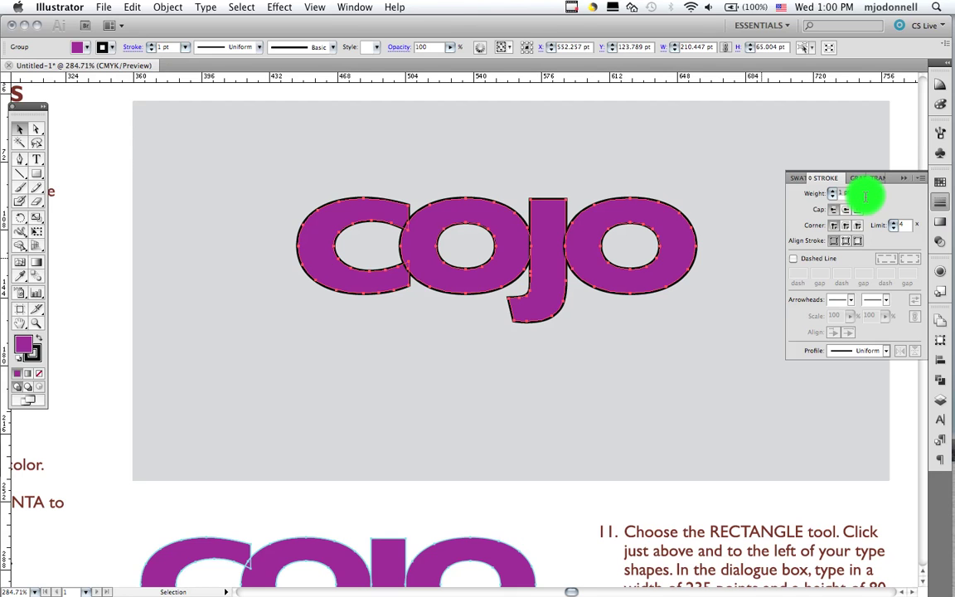
pyautogui.write('0')
pyautogui.press('Return')
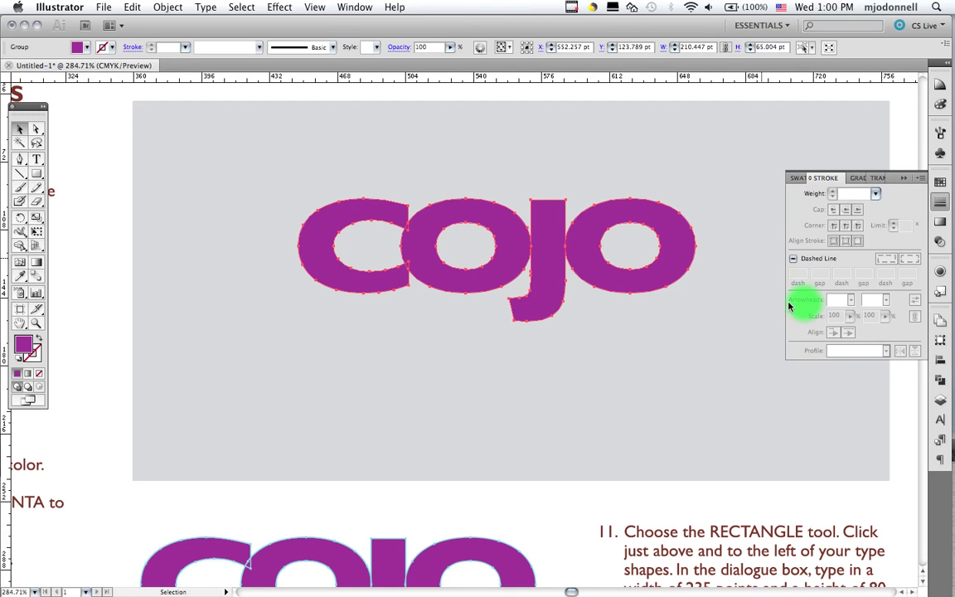
pyautogui.hotkey('ctrl', 'shift', 'a')
pyautogui.click(742, 312)
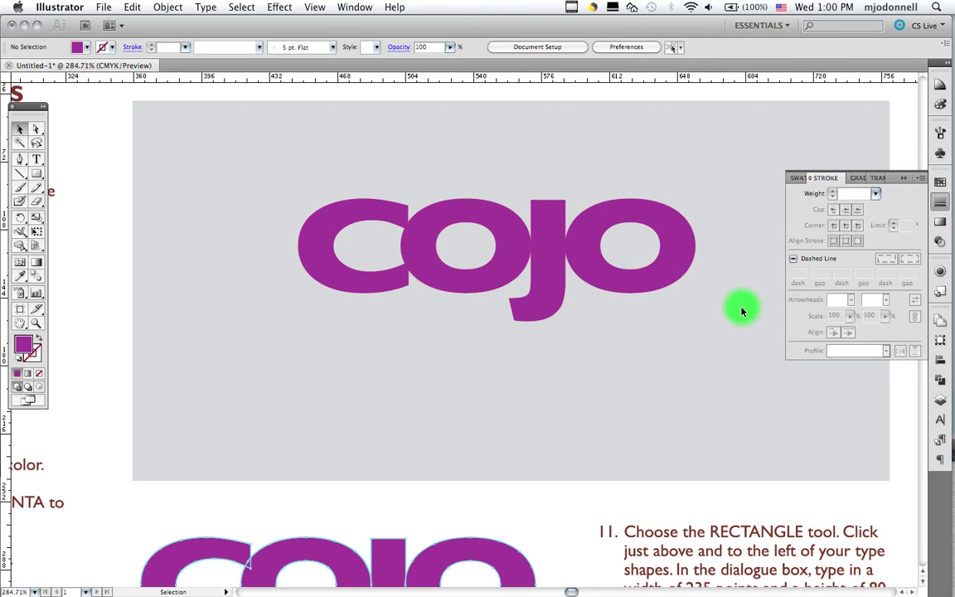
# Duplicate the cojo group, placing the copy above the original.
pyautogui.click(517, 272)
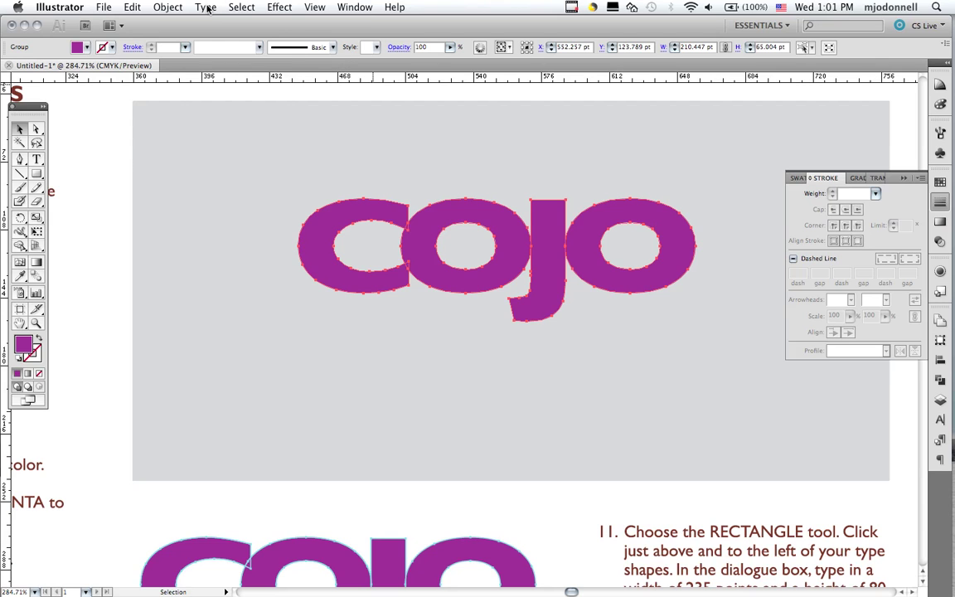
pyautogui.click(176, 8)
pyautogui.click(184, 8)
pyautogui.click(184, 8)
pyautogui.moveTo(429, 259); pyautogui.dragTo(407, 183)
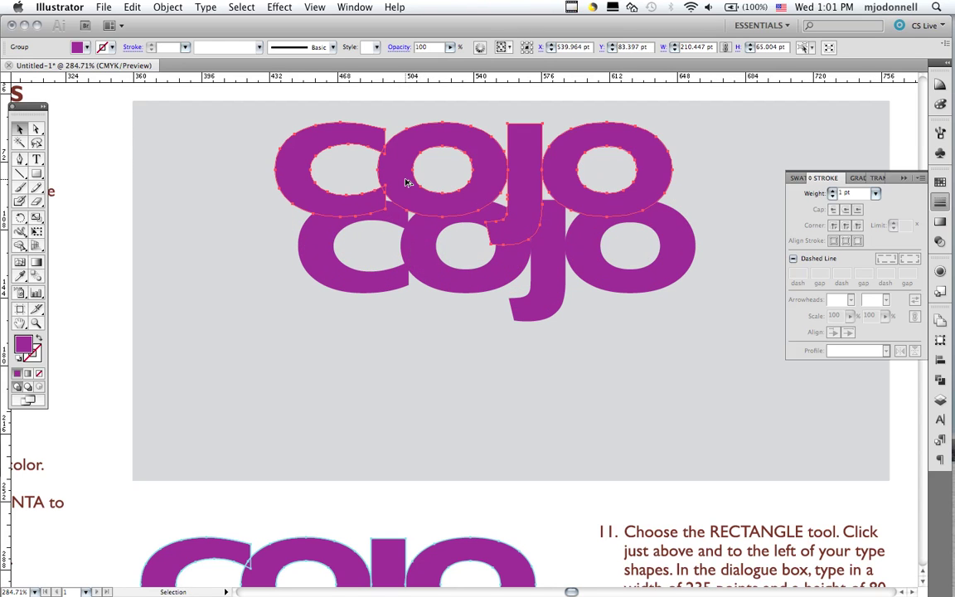
# Fill the lower copy black and move the purple cojo onto it, offset down-right.
pyautogui.click(417, 262)
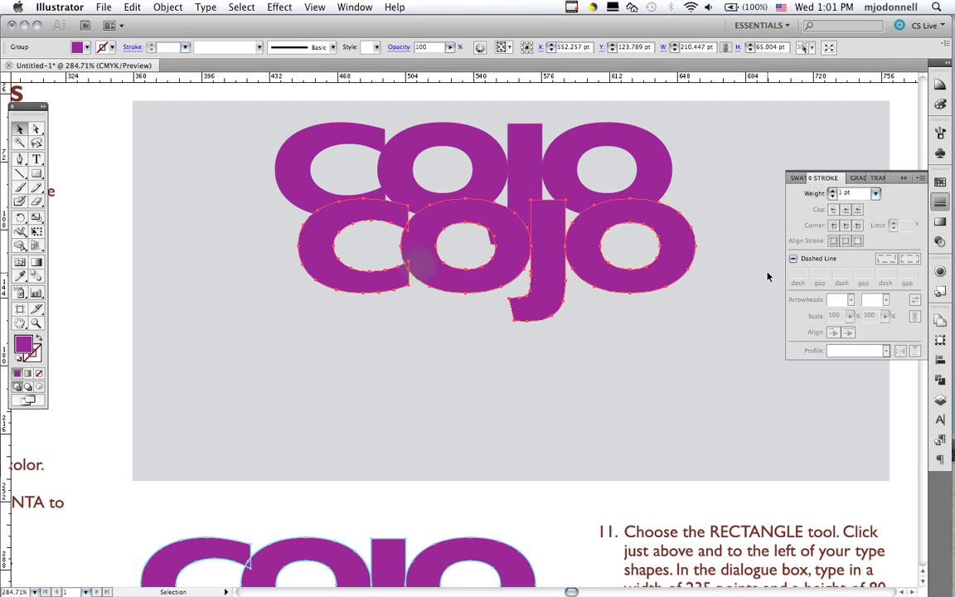
pyautogui.click(941, 182)
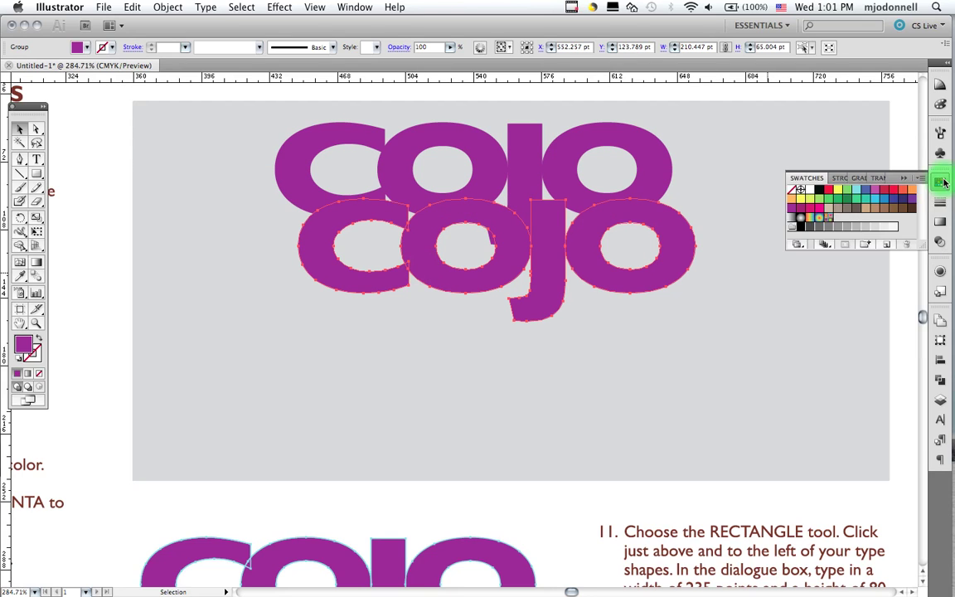
pyautogui.click(820, 190)
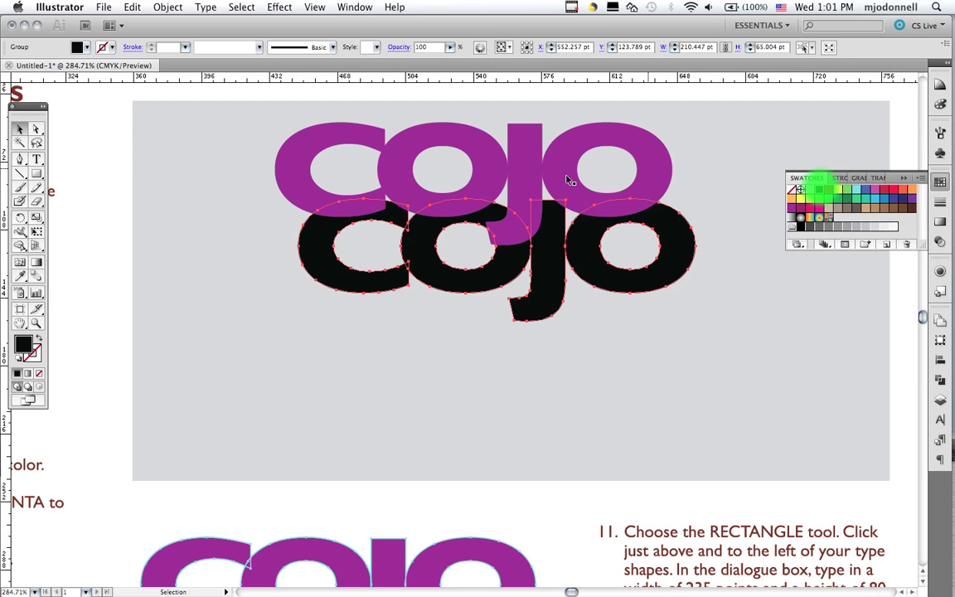
pyautogui.click(413, 152)
pyautogui.moveTo(413, 152); pyautogui.dragTo(432, 218)
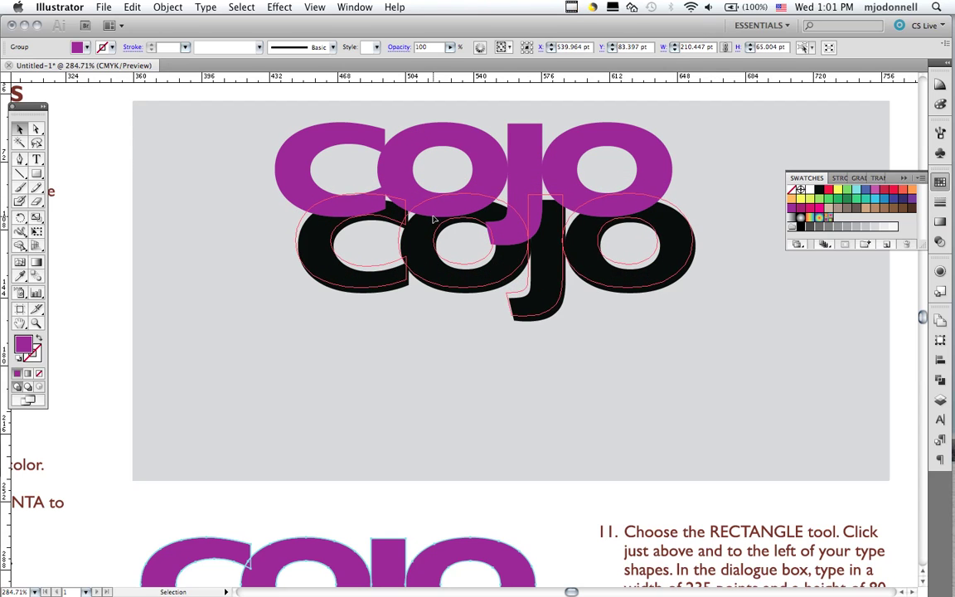
pyautogui.click(416, 294)
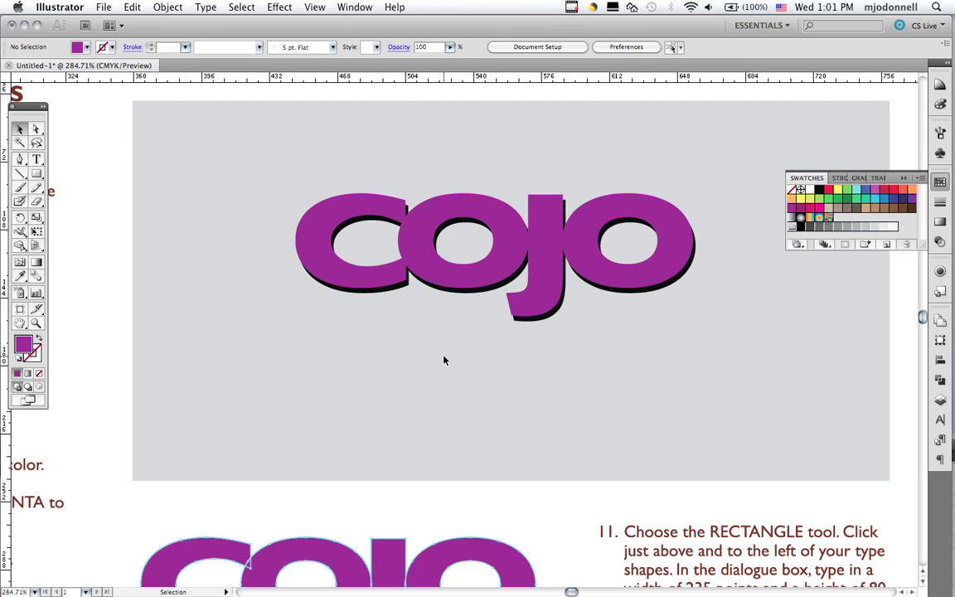
# Drag the shadow's corner anchor at the top of the c and collapse its curve handle.
pyautogui.press('z')
pyautogui.moveTo(386, 184); pyautogui.dragTo(445, 251)
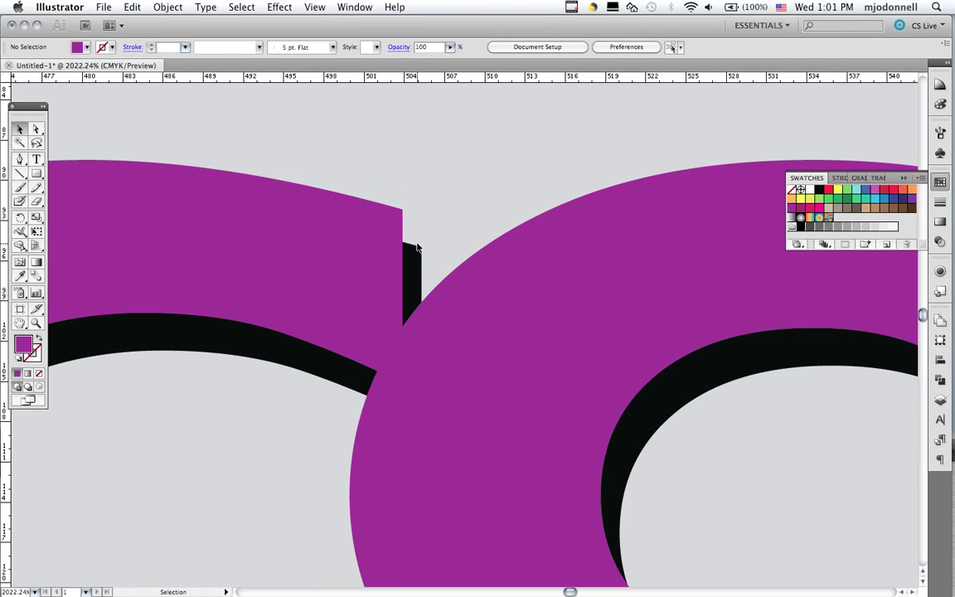
pyautogui.click(417, 246)
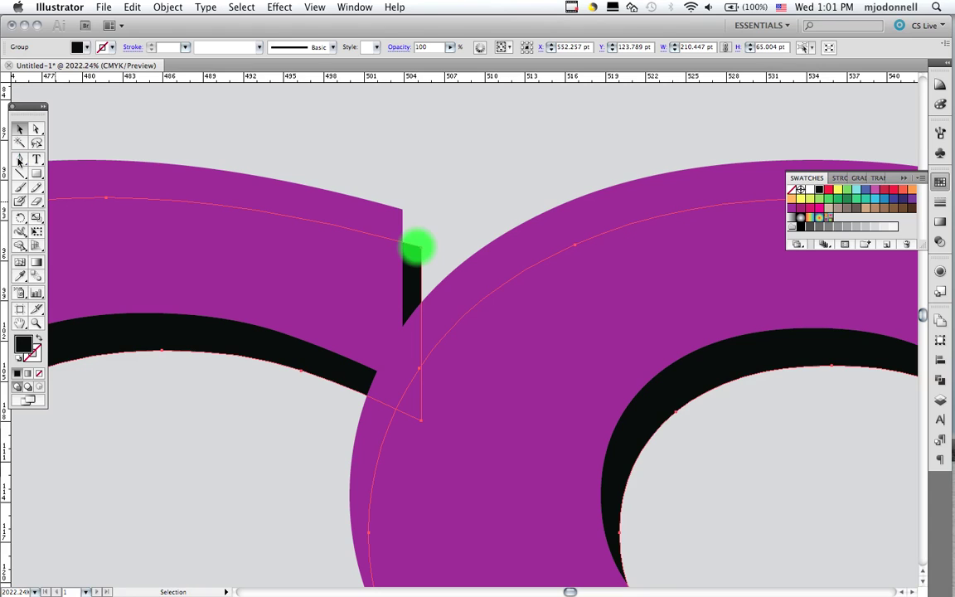
pyautogui.click(35, 128)
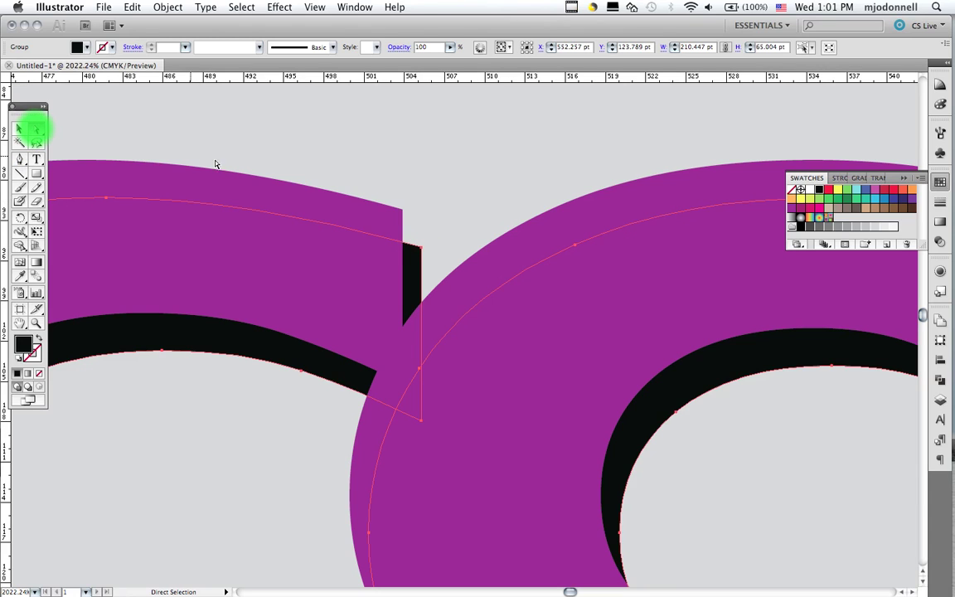
pyautogui.click(438, 220)
pyautogui.click(419, 249)
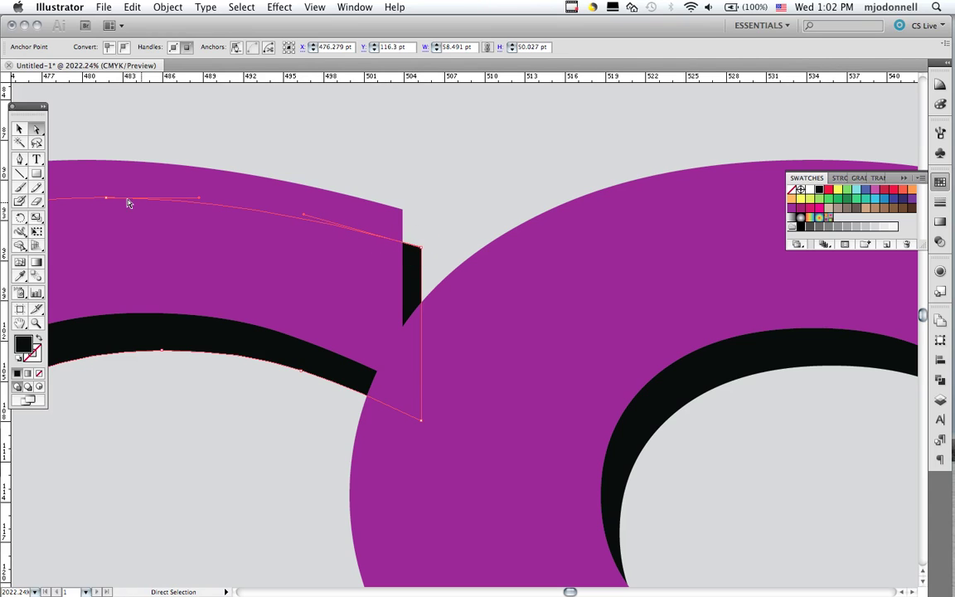
pyautogui.moveTo(107, 198); pyautogui.dragTo(404, 213)
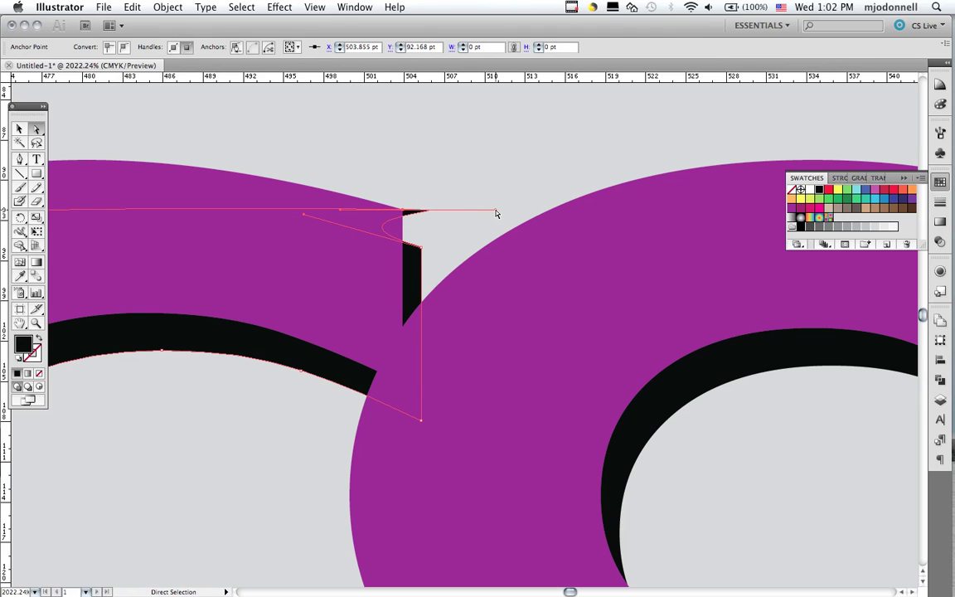
pyautogui.moveTo(496, 214); pyautogui.dragTo(404, 214)
pyautogui.moveTo(305, 217); pyautogui.dragTo(423, 248)
pyautogui.click(446, 241)
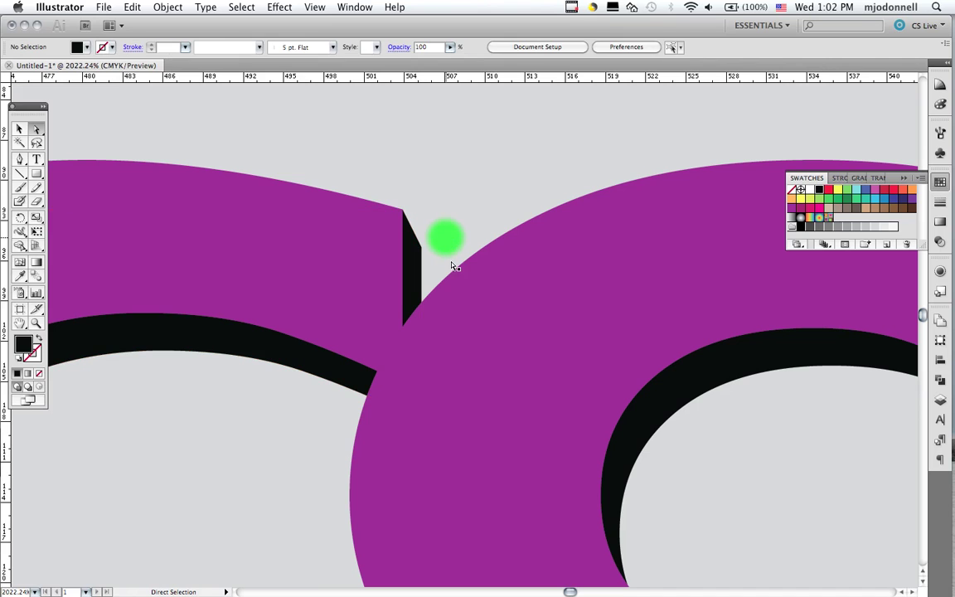
pyautogui.press('super+0')
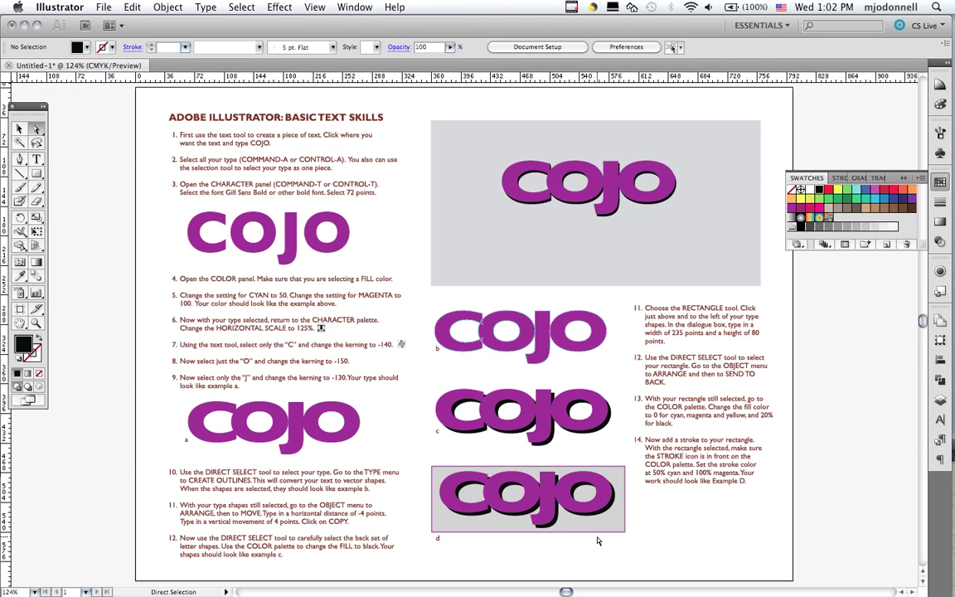
# Move the j shadow's corner anchor to the purple j's top-right corner.
pyautogui.press('super+space')
pyautogui.moveTo(603, 155); pyautogui.dragTo(629, 181)
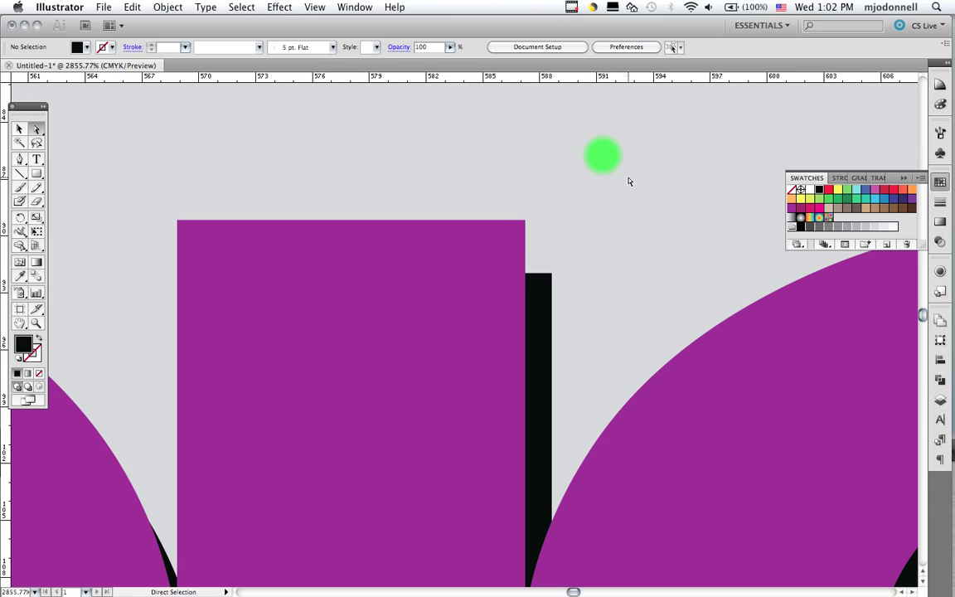
pyautogui.click(537, 274)
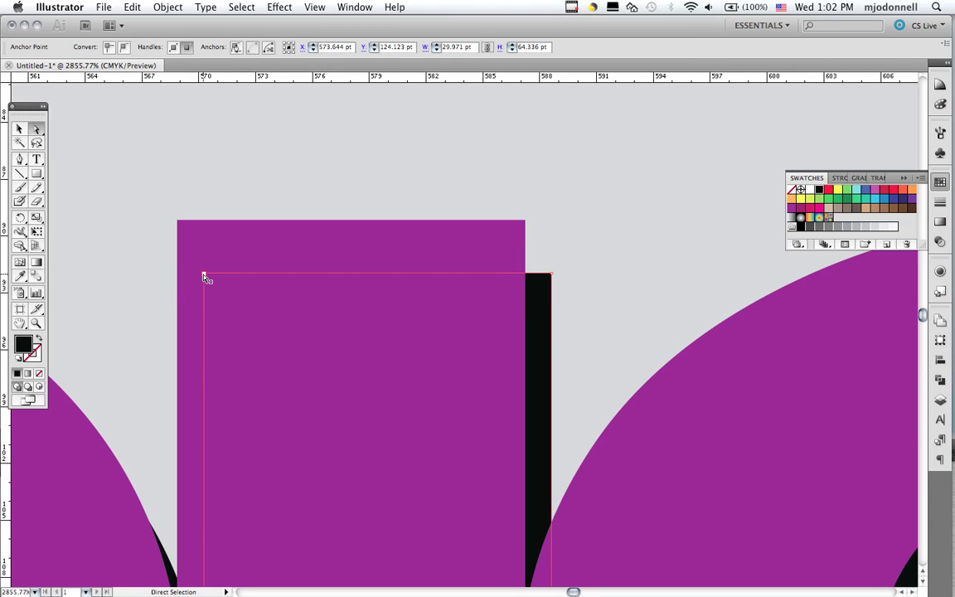
pyautogui.moveTo(204, 276); pyautogui.dragTo(523, 224)
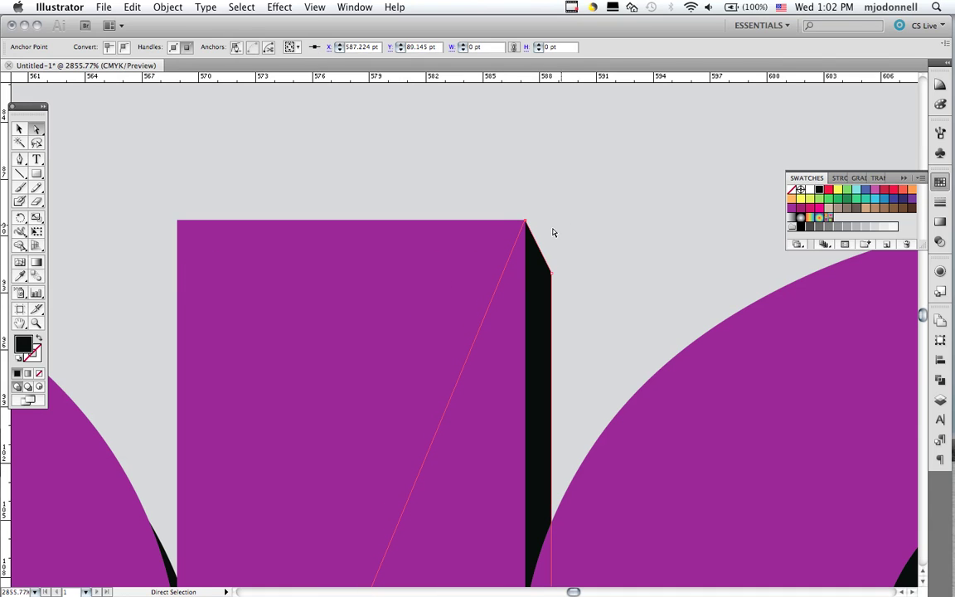
pyautogui.press('v')
pyautogui.press('super+0')
pyautogui.press('z')
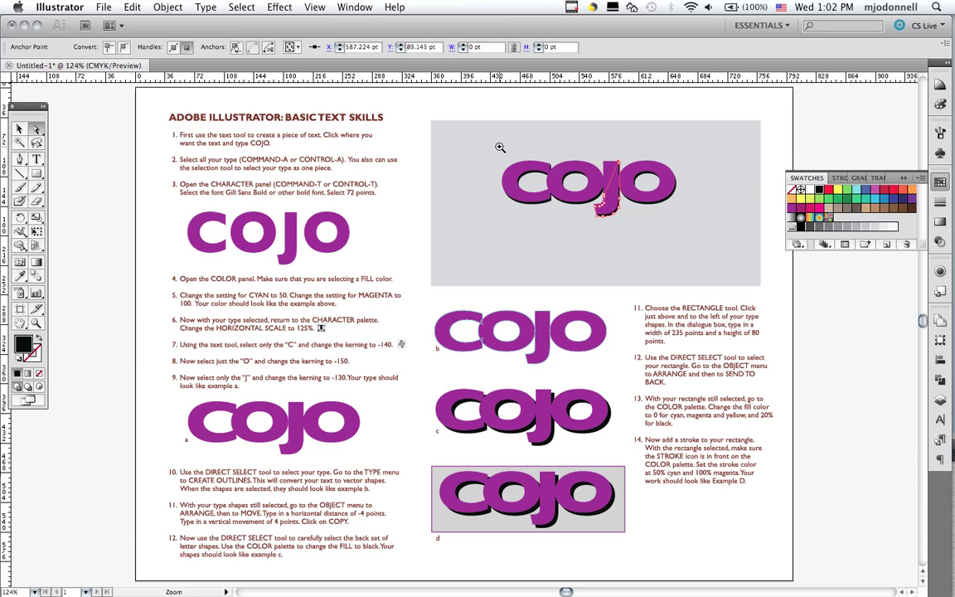
pyautogui.moveTo(526, 173); pyautogui.dragTo(640, 246)
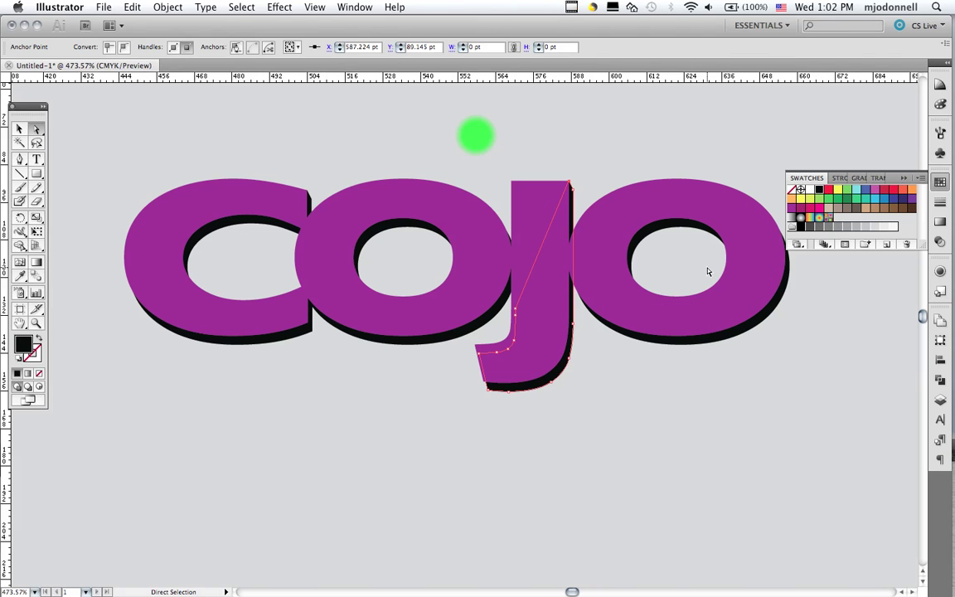
pyautogui.click(596, 425)
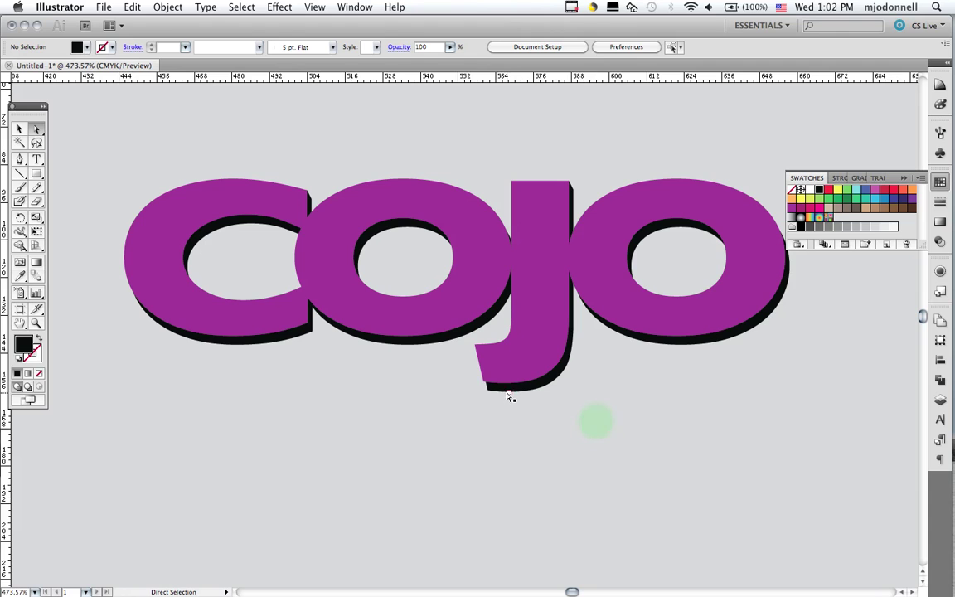
# Move the j shadow's anchor to the purple j's bottom-left corner and retract its handle.
pyautogui.press('z')
pyautogui.moveTo(467, 355); pyautogui.dragTo(504, 397)
pyautogui.click(503, 421)
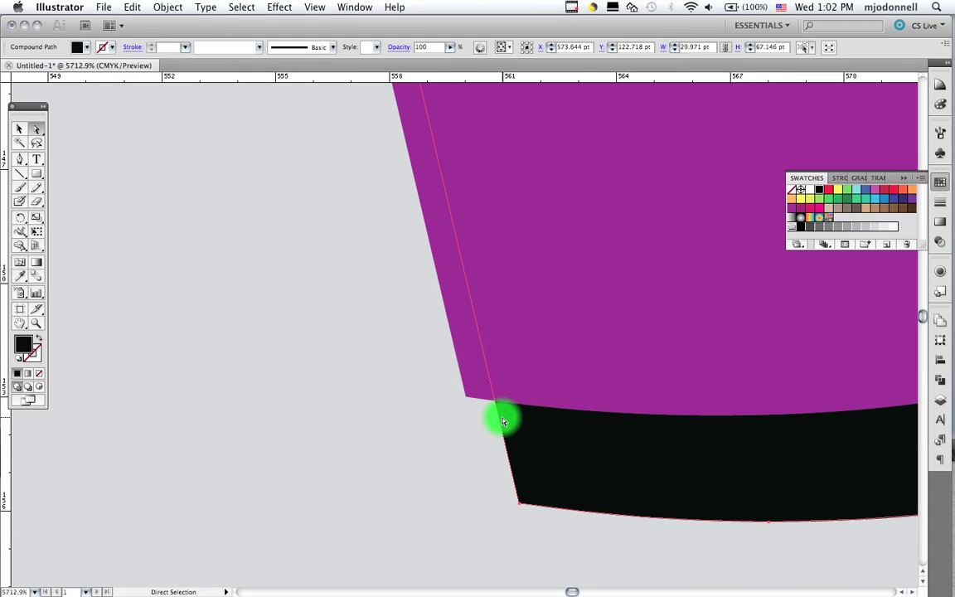
pyautogui.press('super+minus')
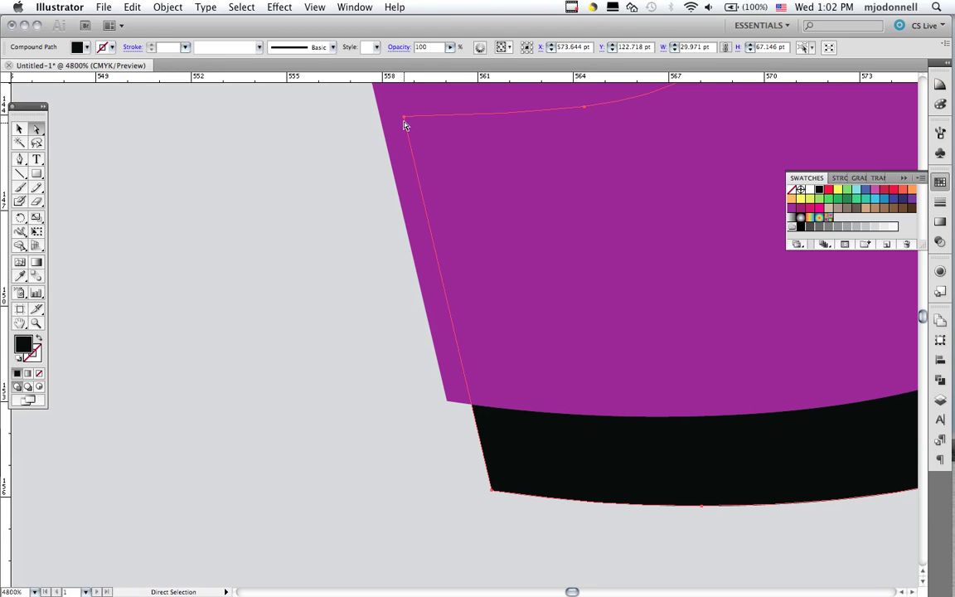
pyautogui.click(352, 253)
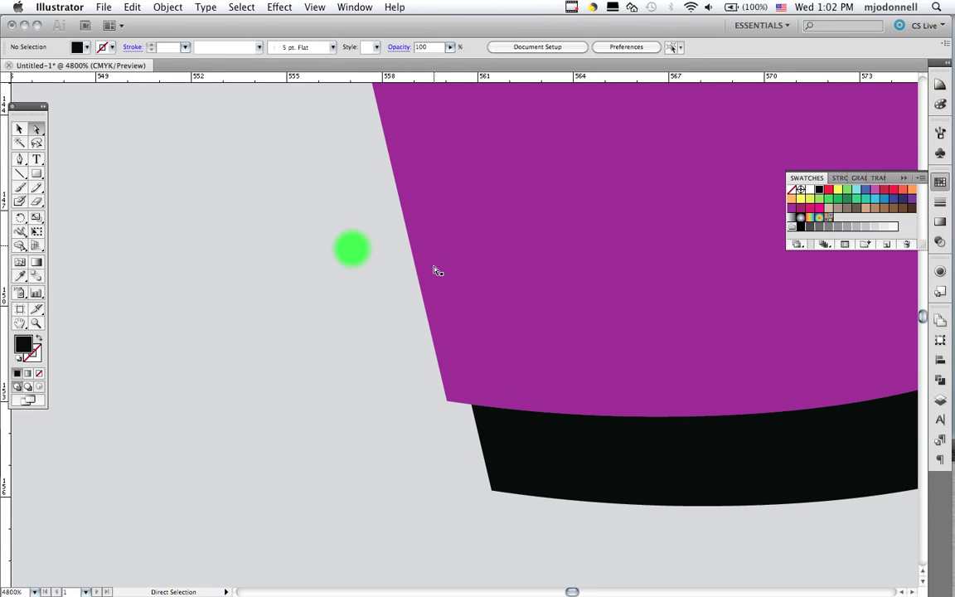
pyautogui.click(477, 425)
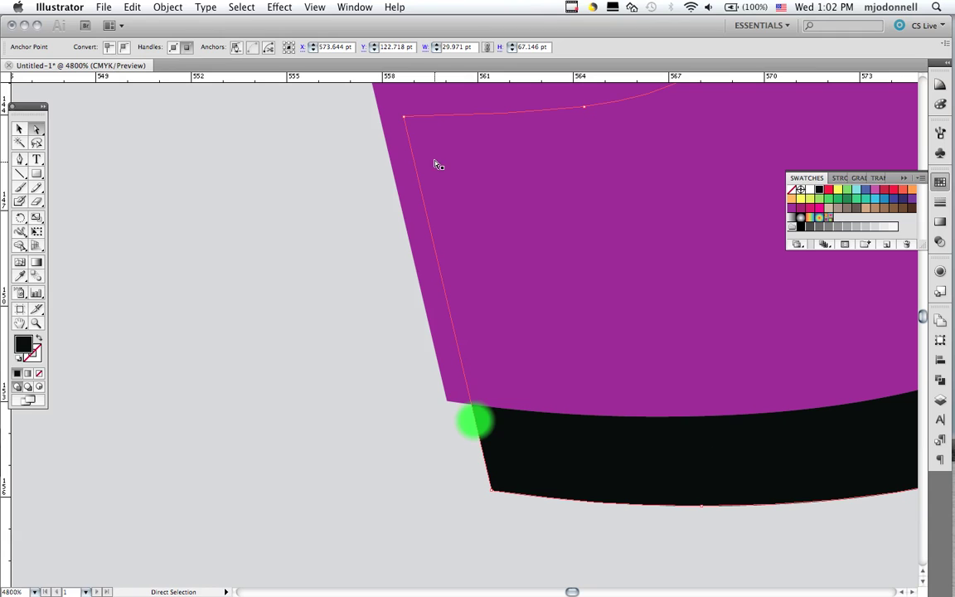
pyautogui.moveTo(405, 118); pyautogui.dragTo(448, 401)
pyautogui.moveTo(518, 404); pyautogui.dragTo(448, 403)
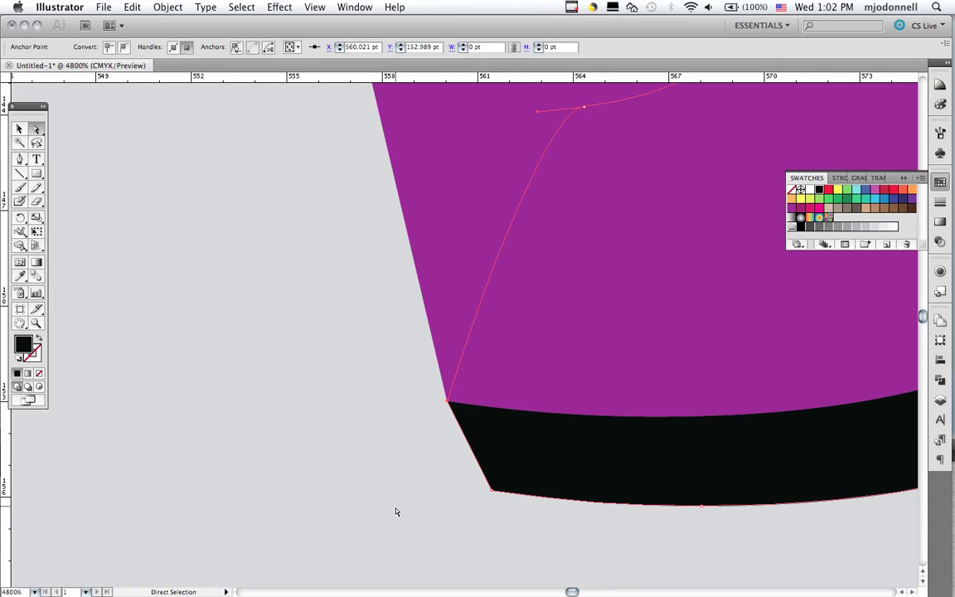
pyautogui.press('super+0')
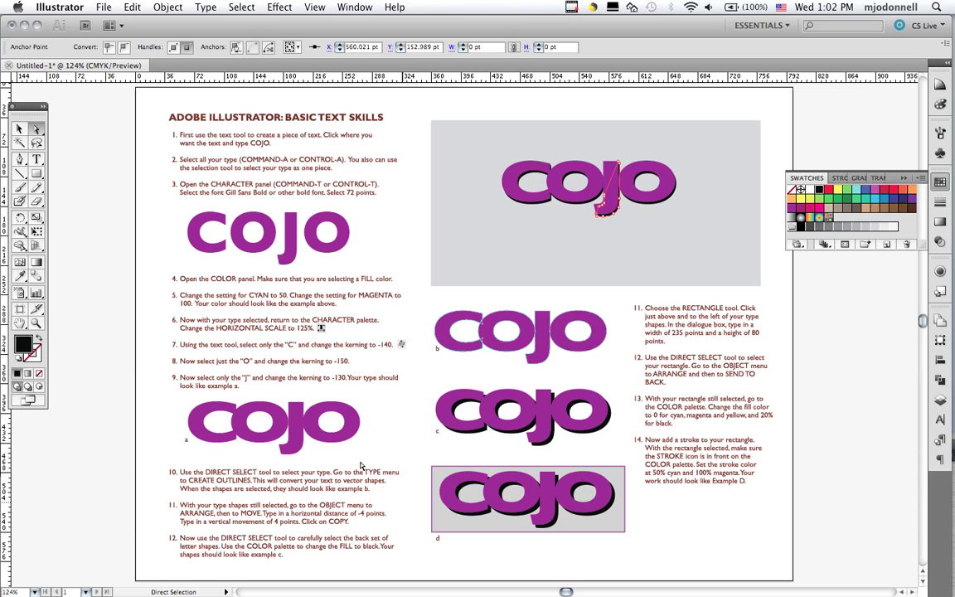
pyautogui.moveTo(480, 134); pyautogui.dragTo(681, 274)
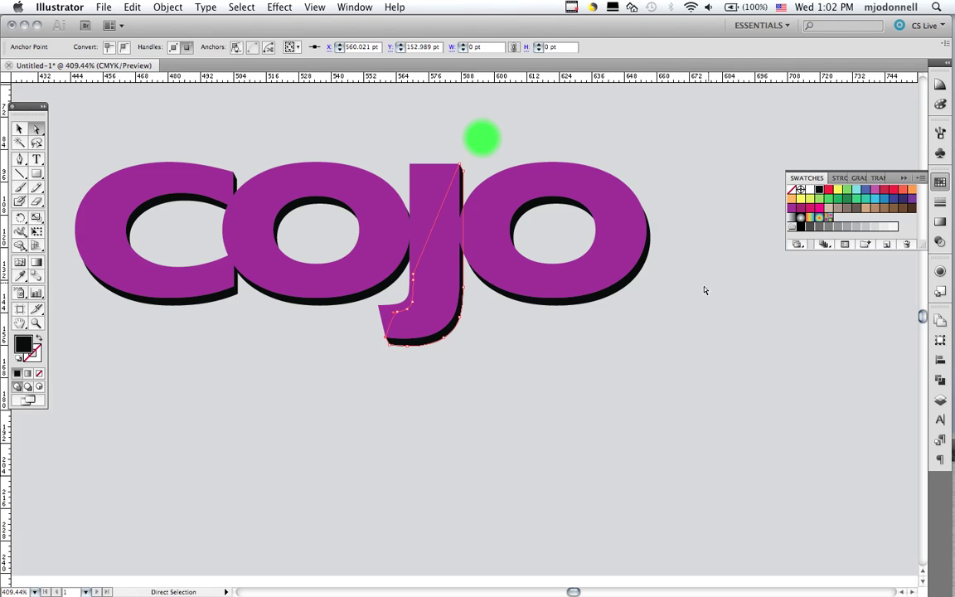
pyautogui.click(703, 292)
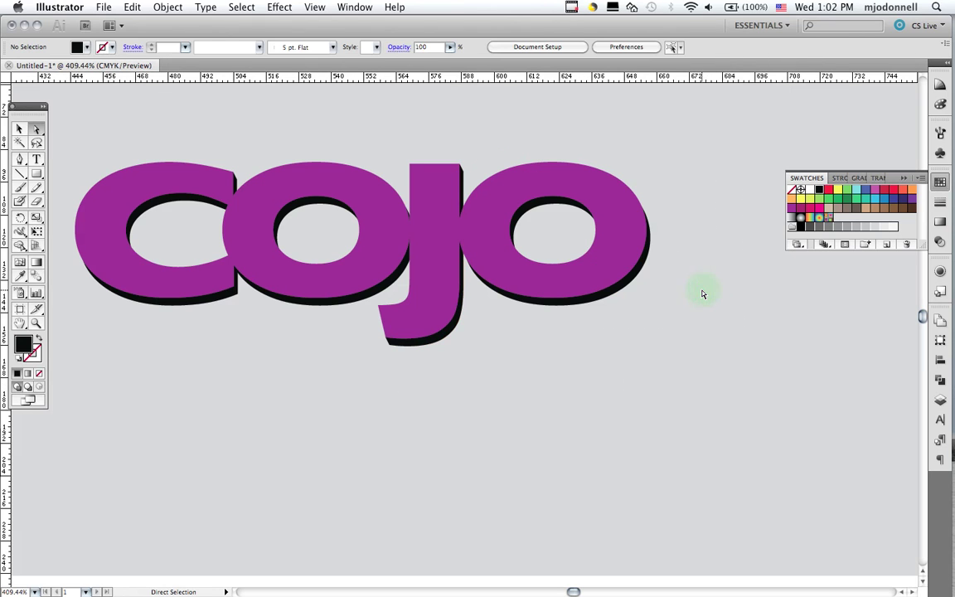